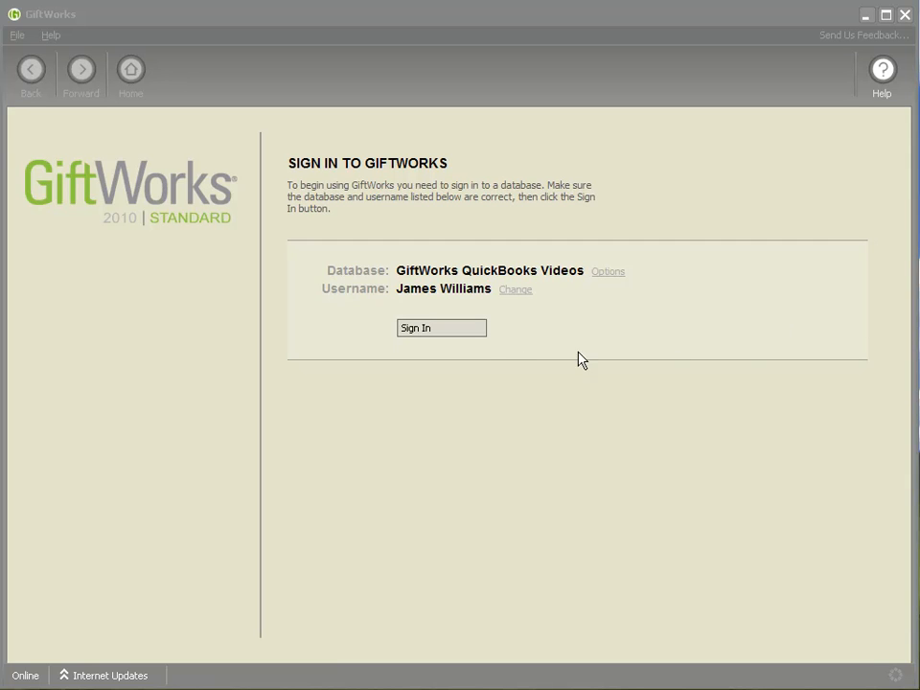
- Sign in to the GiftWorks QuickBooks Videos database with the listed user
{"action": "left_click", "coordinate": [445, 331]}
{"action": "left_click", "coordinate": [446, 330]}
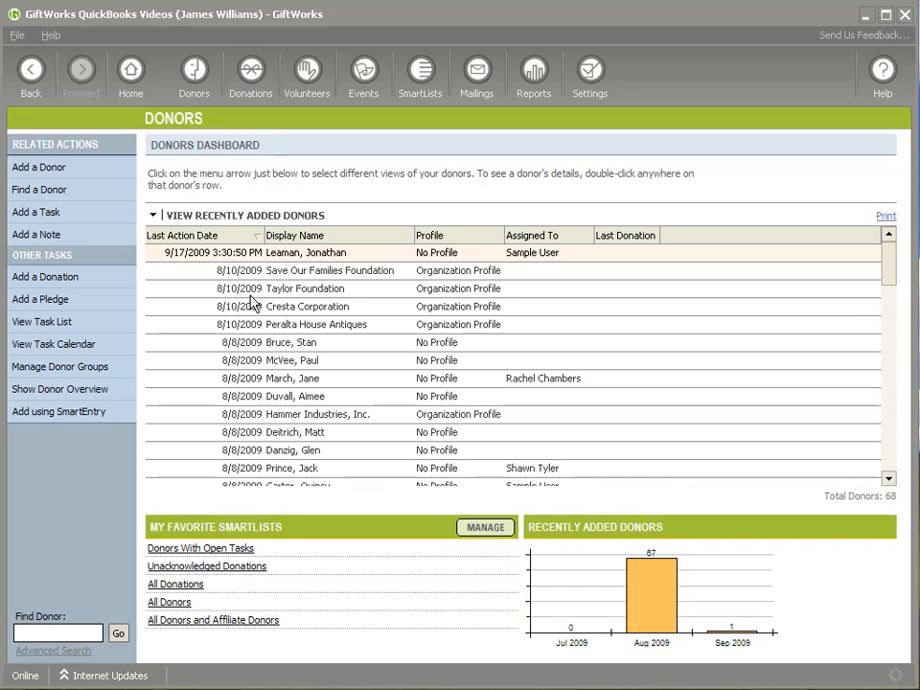
- Start a donation for the first 8/8/2009 donor, review its fund and payment type choices, and cancel it
{"action": "right_click", "coordinate": [251, 347]}
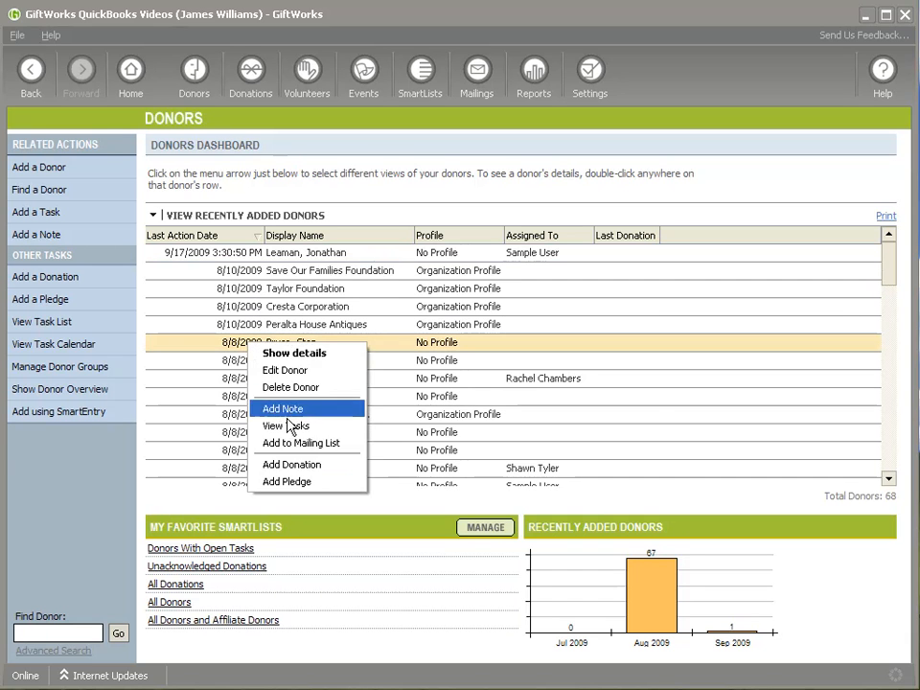
{"action": "left_click", "coordinate": [286, 466]}
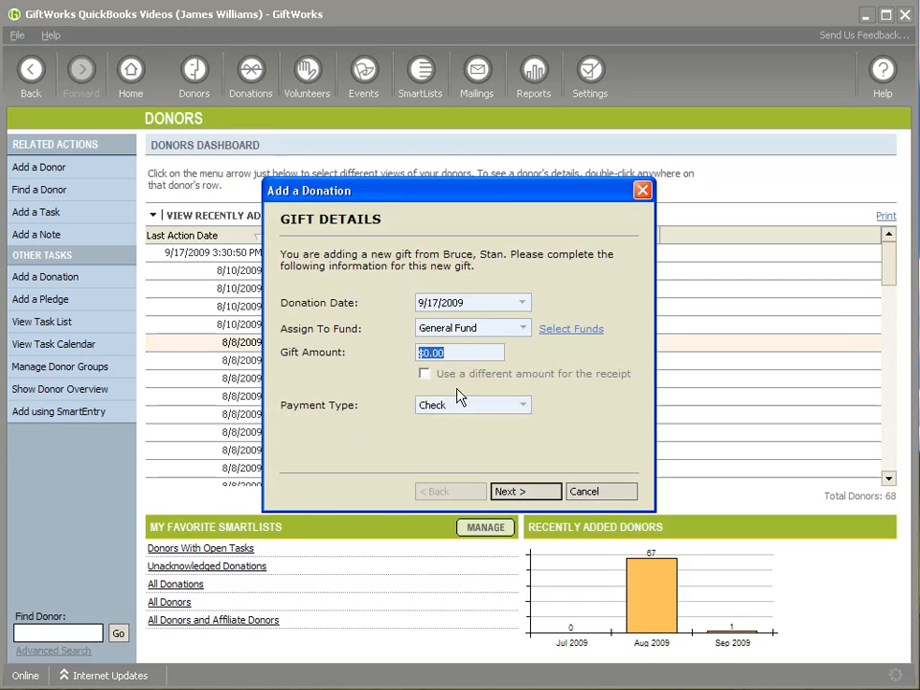
{"action": "left_click", "coordinate": [517, 330]}
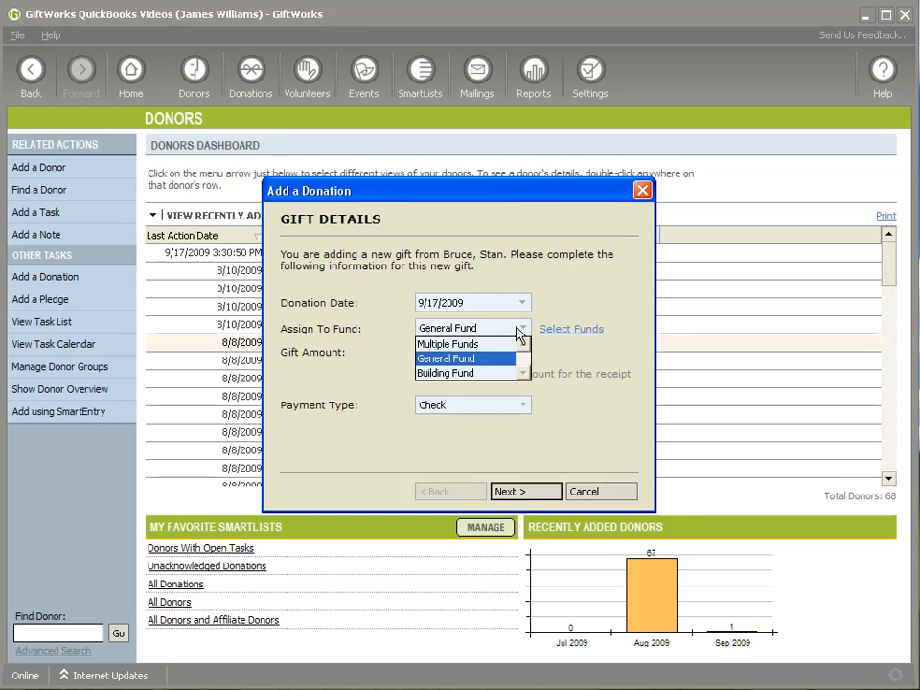
{"action": "left_click", "coordinate": [522, 329]}
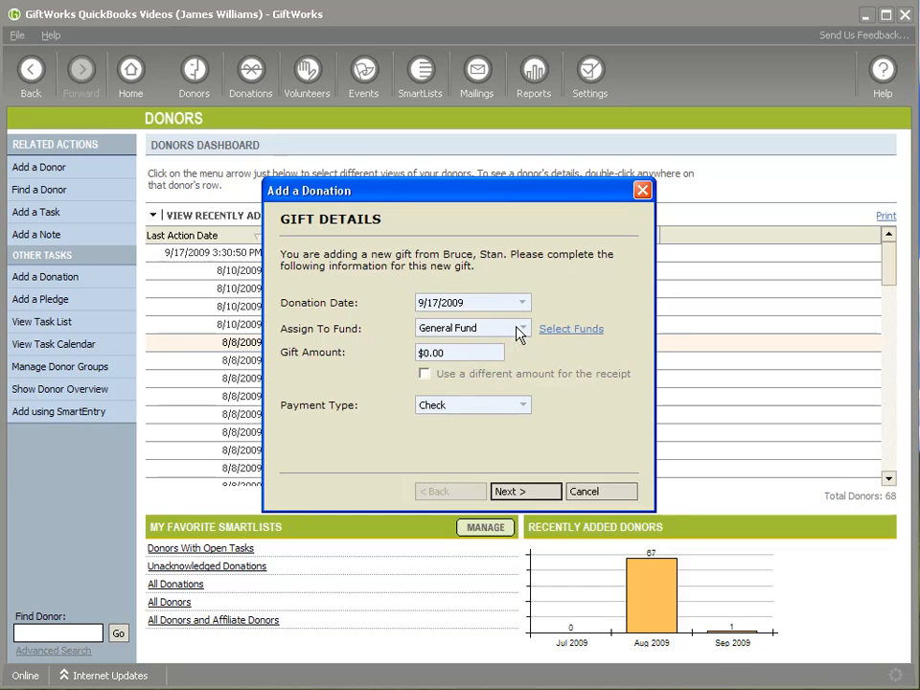
{"action": "left_click", "coordinate": [522, 408]}
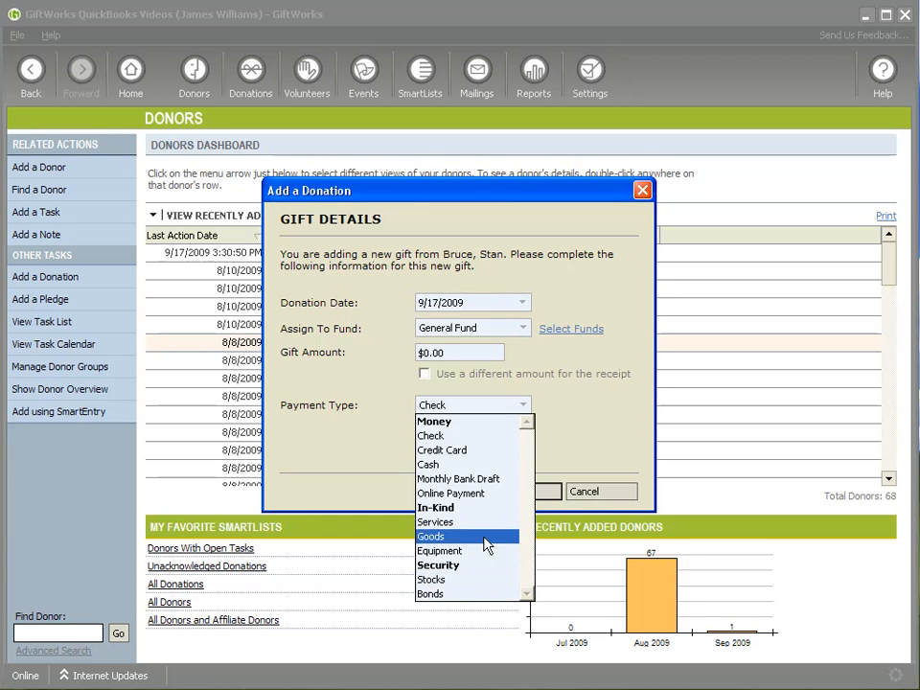
{"action": "left_click", "coordinate": [561, 415]}
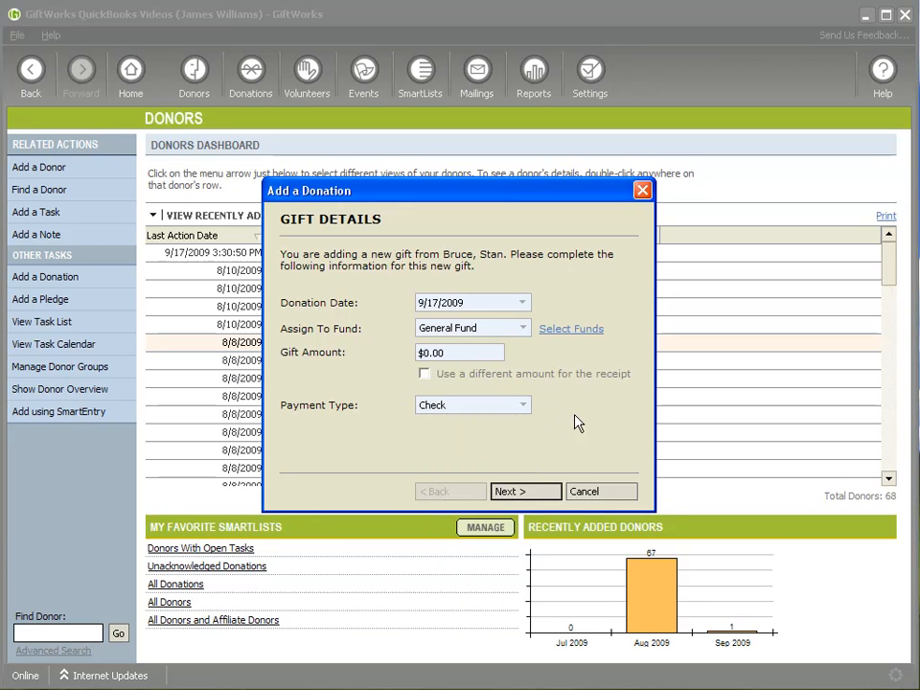
{"action": "left_click", "coordinate": [585, 492]}
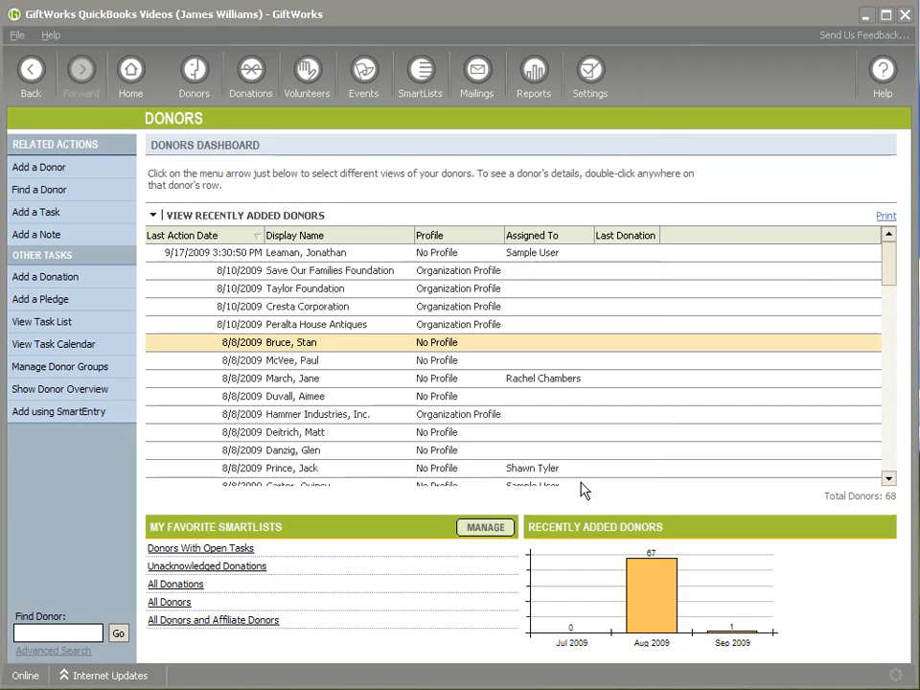
- Create a $500 pledge for the same donor, keeping check as payment type and four payments once per month
{"action": "right_click", "coordinate": [300, 349]}
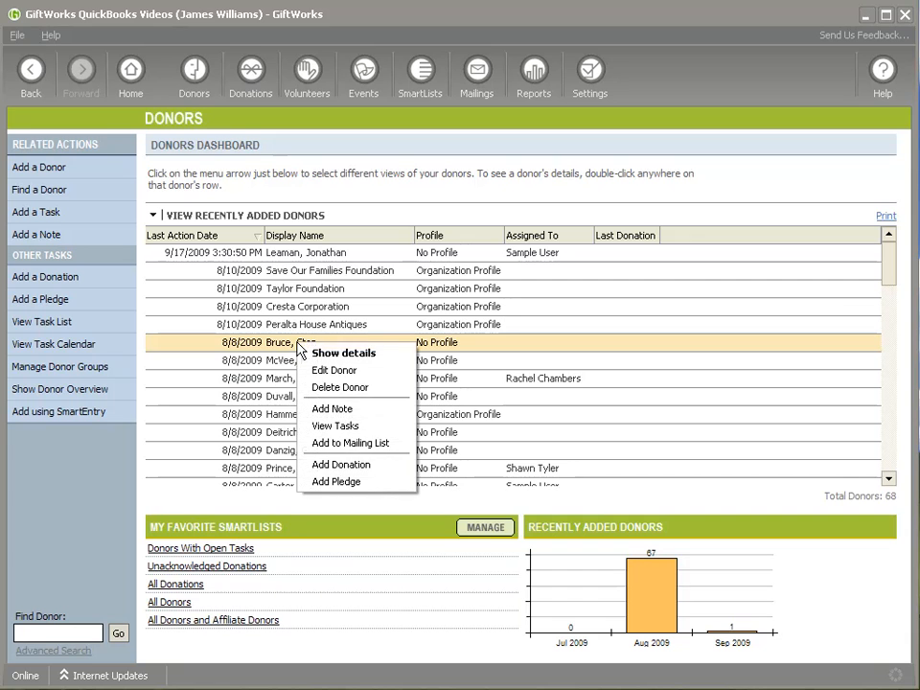
{"action": "left_click", "coordinate": [336, 482]}
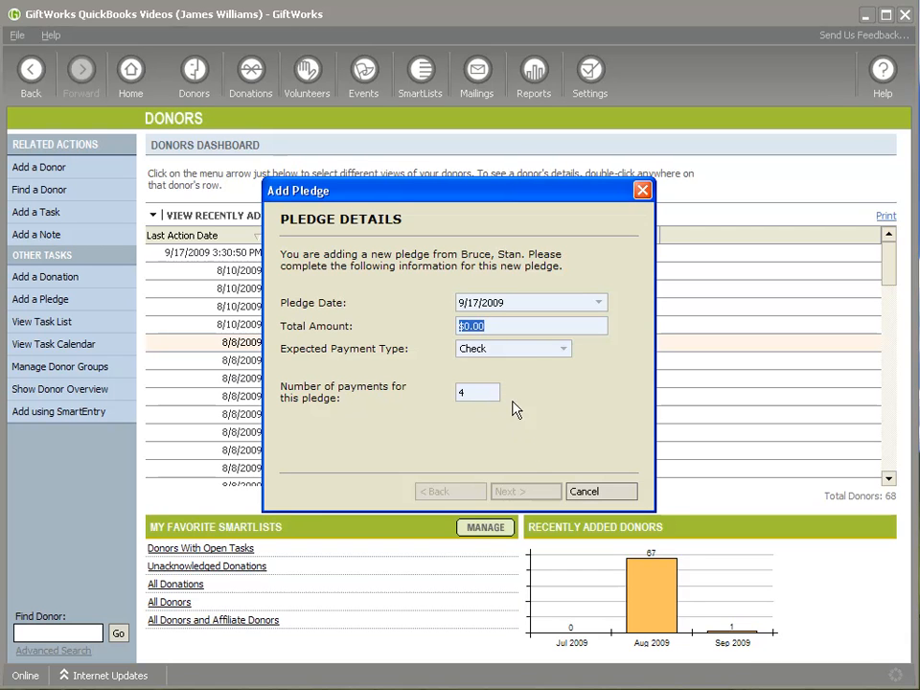
{"action": "type", "text": "$500"}
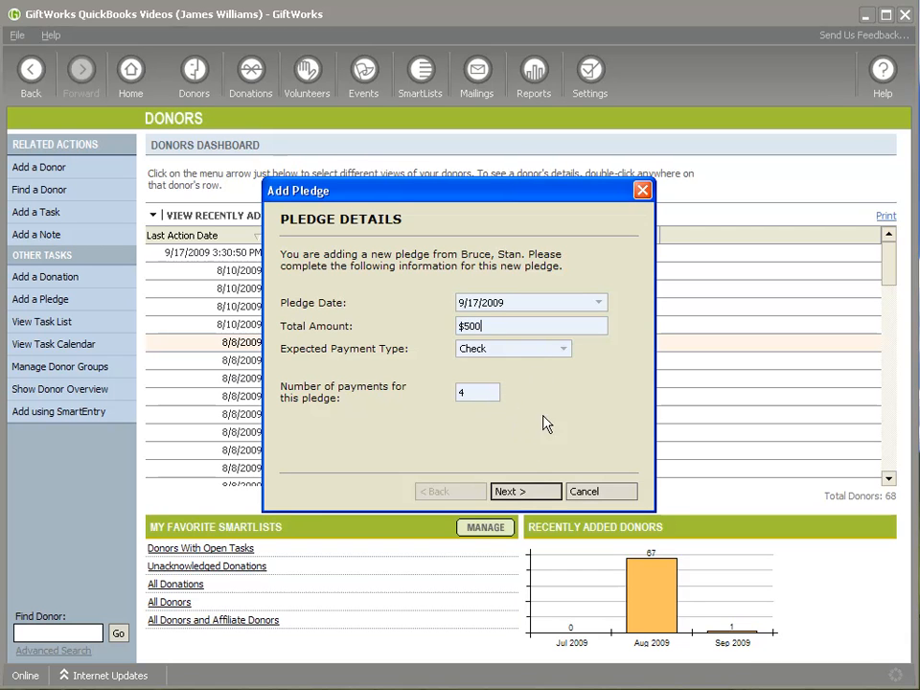
{"action": "left_click", "coordinate": [523, 494]}
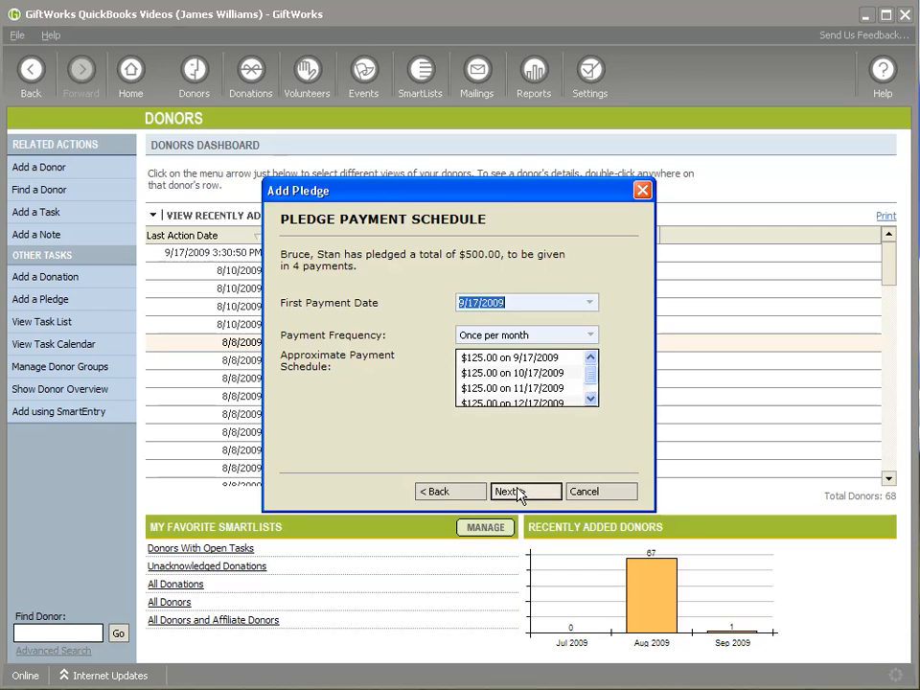
{"action": "left_click", "coordinate": [521, 493]}
{"action": "left_click", "coordinate": [522, 495]}
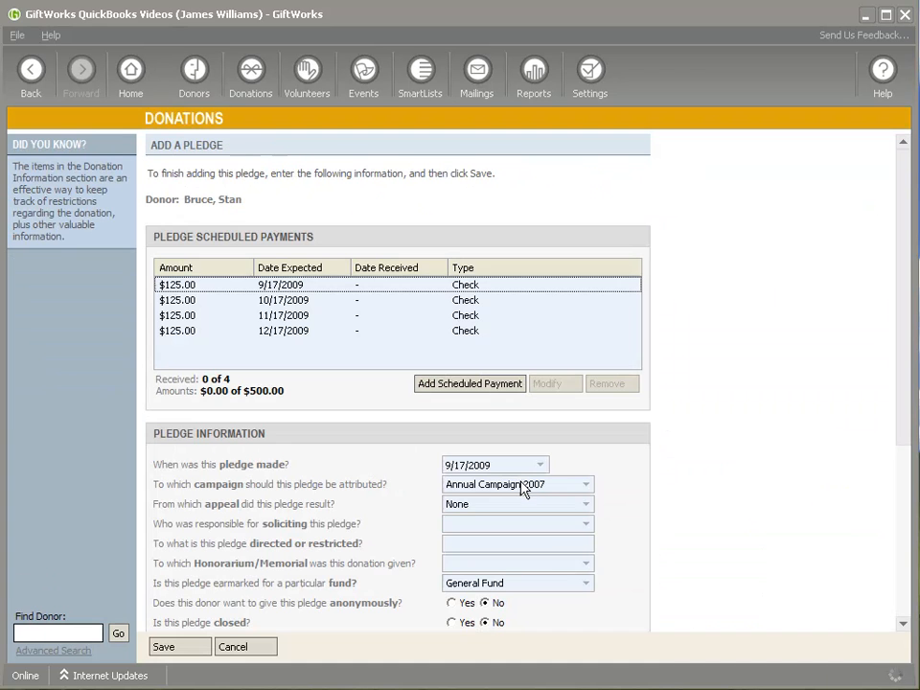
- Review the funds available for earmarking the pledge, keep General Fund, and save the pledge
{"action": "left_click", "coordinate": [578, 584]}
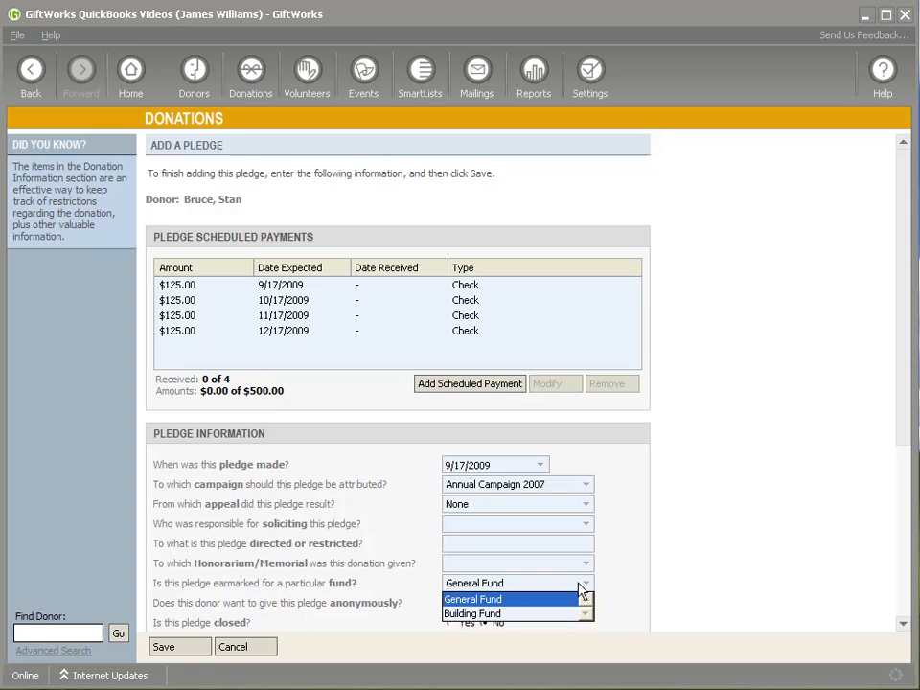
{"action": "left_click", "coordinate": [576, 582]}
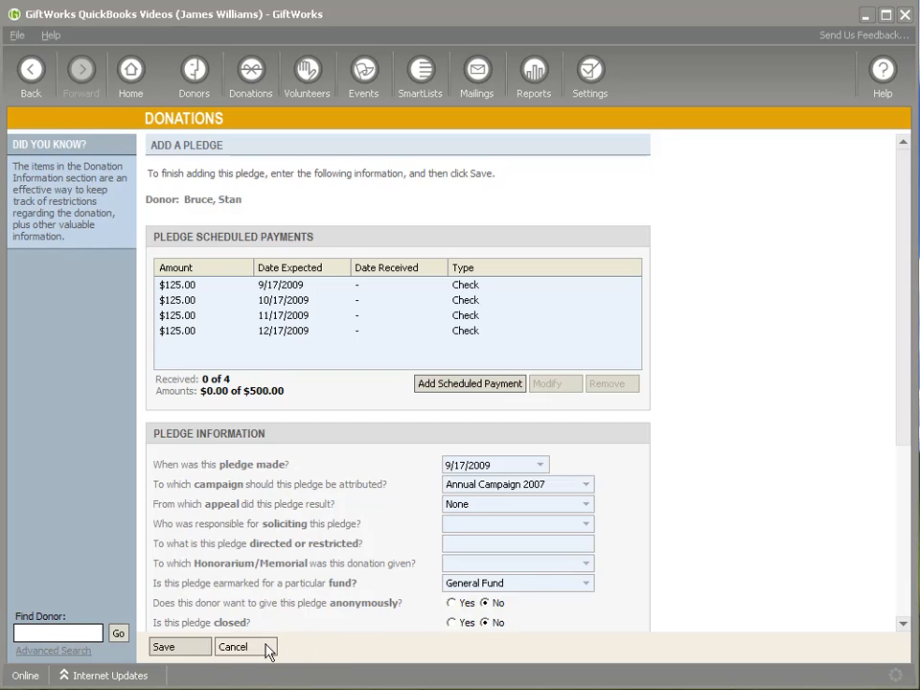
{"action": "left_click", "coordinate": [184, 651]}
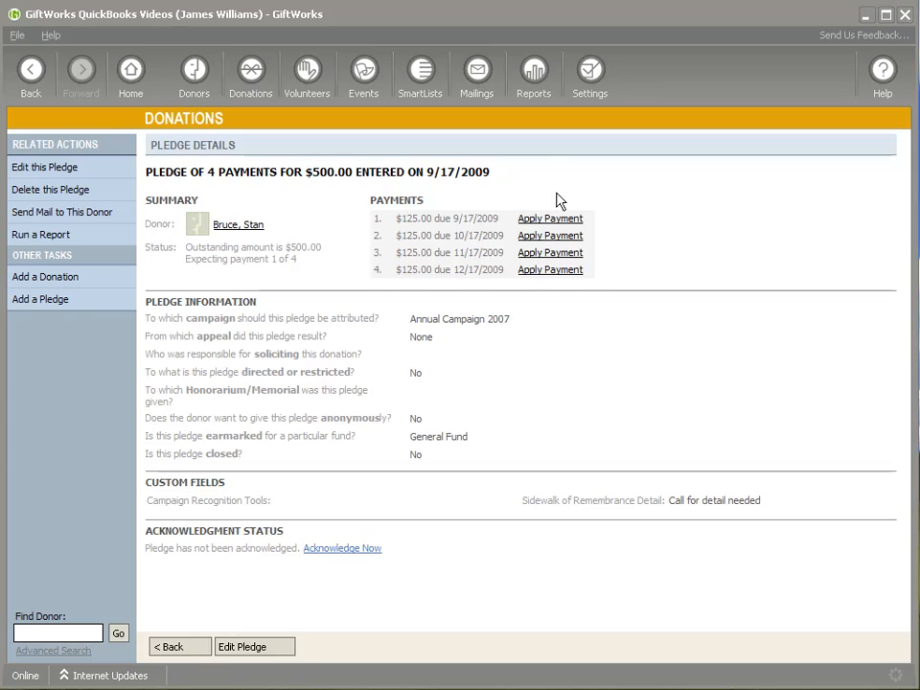
- Open a payment for the pledge's first installment, review its fund and payment type choices, and cancel it
{"action": "left_click", "coordinate": [535, 223]}
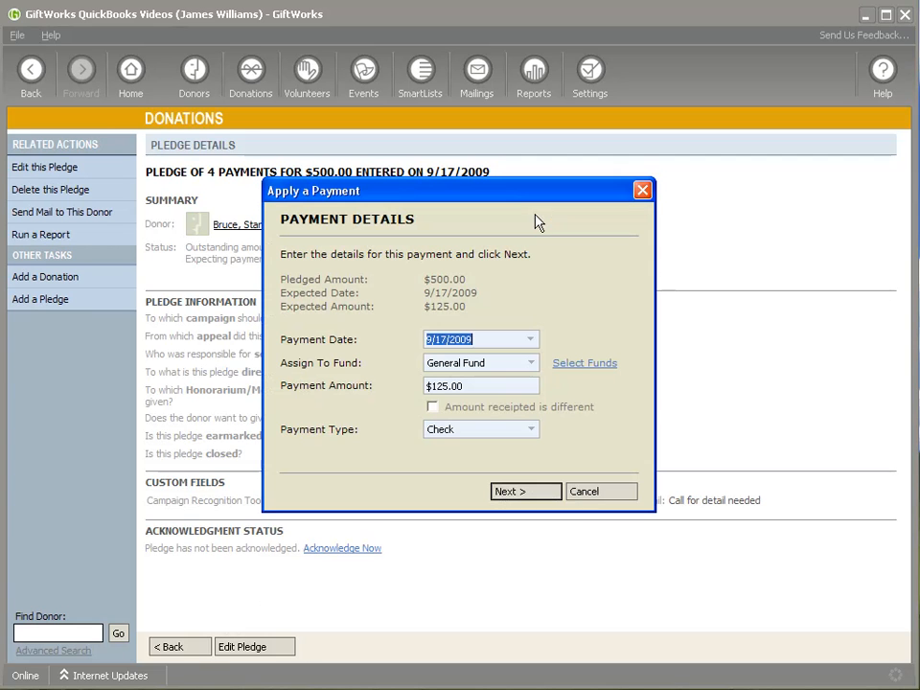
{"action": "left_click", "coordinate": [530, 366]}
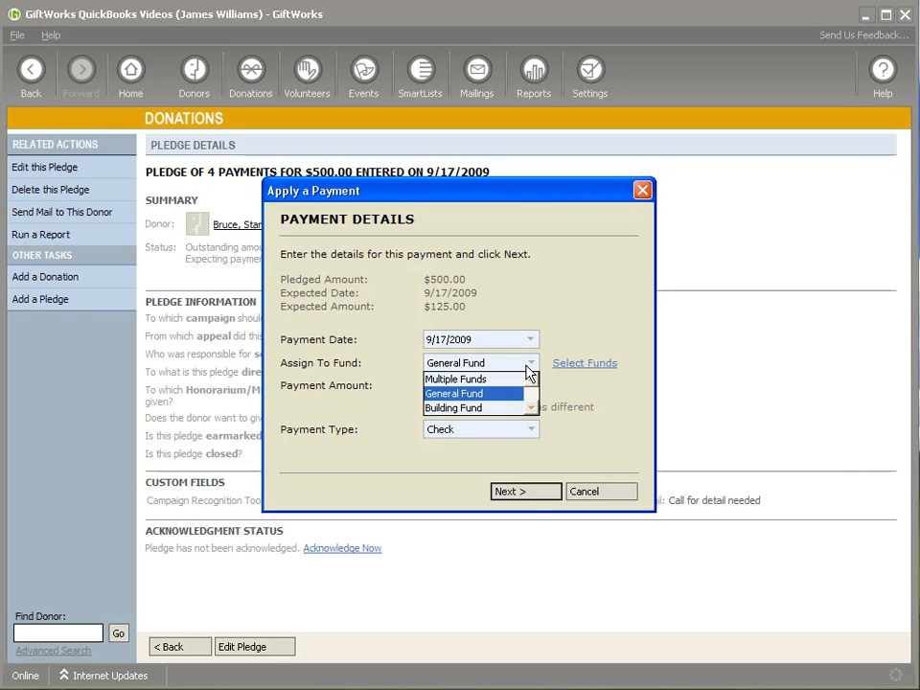
{"action": "left_click", "coordinate": [526, 370]}
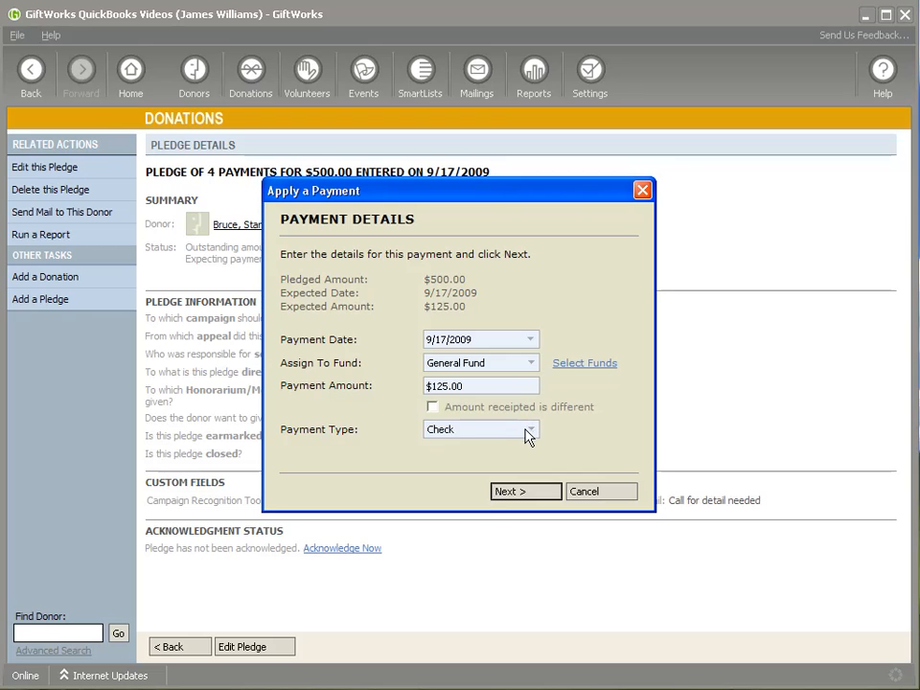
{"action": "left_click", "coordinate": [529, 431]}
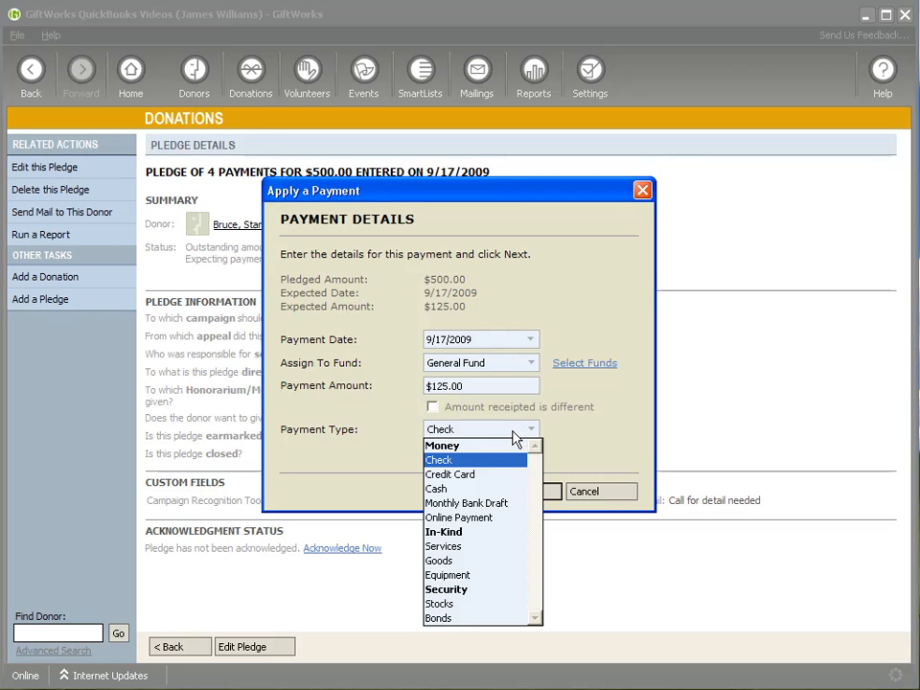
{"action": "left_click", "coordinate": [515, 438]}
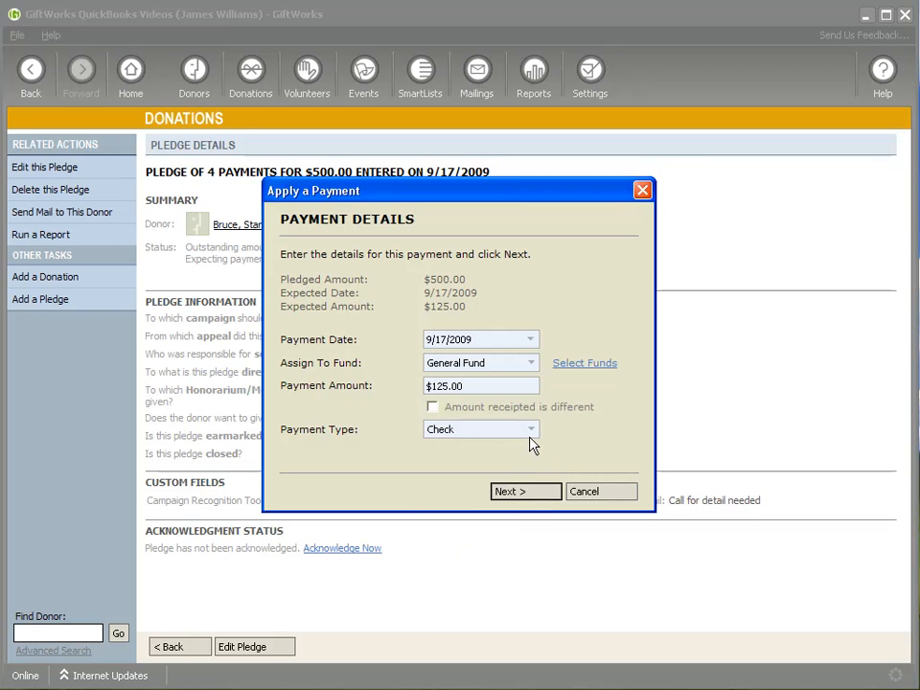
{"action": "left_click", "coordinate": [593, 492]}
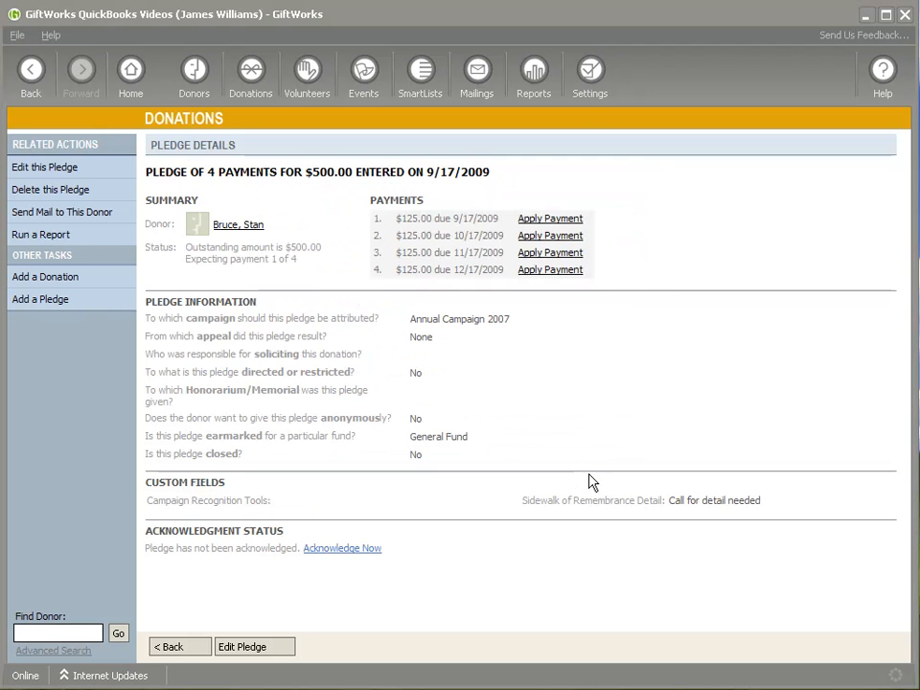
- Go to the donation funds in the accounts and funds settings and open General Fund for editing
{"action": "left_click", "coordinate": [589, 96]}
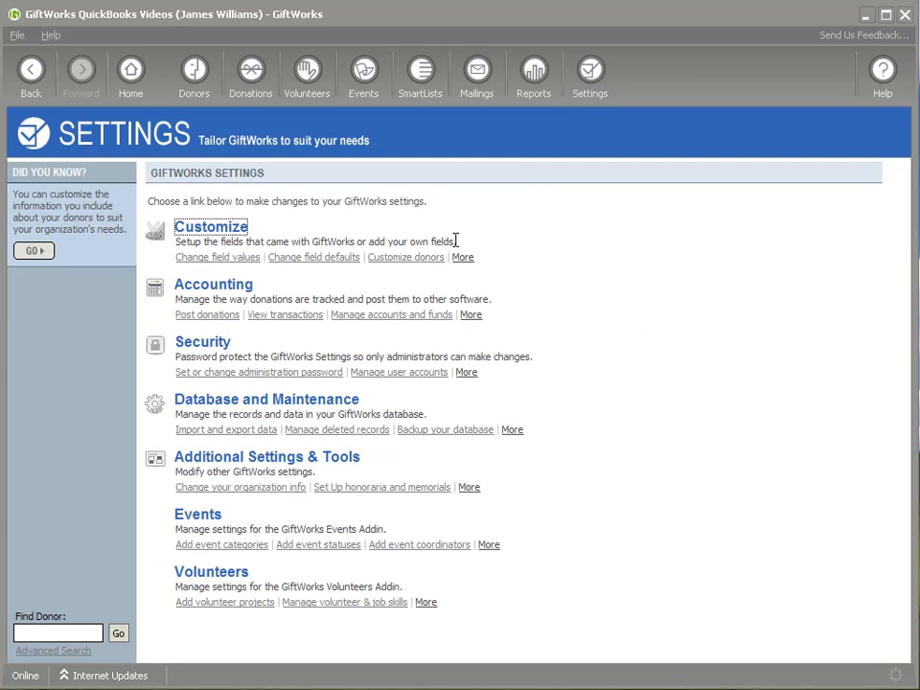
{"action": "left_click", "coordinate": [372, 316]}
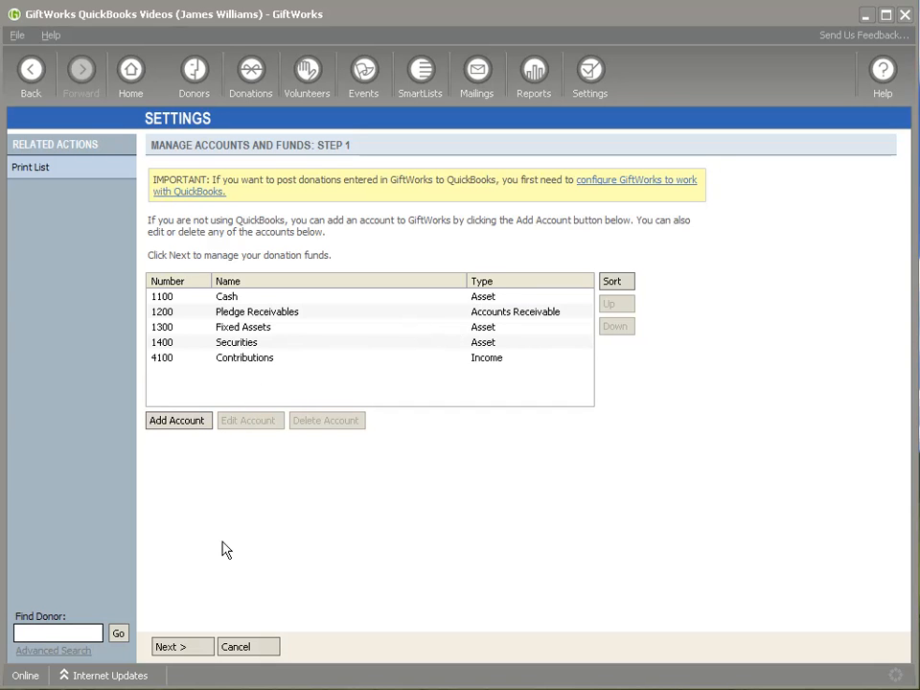
{"action": "left_click", "coordinate": [182, 648]}
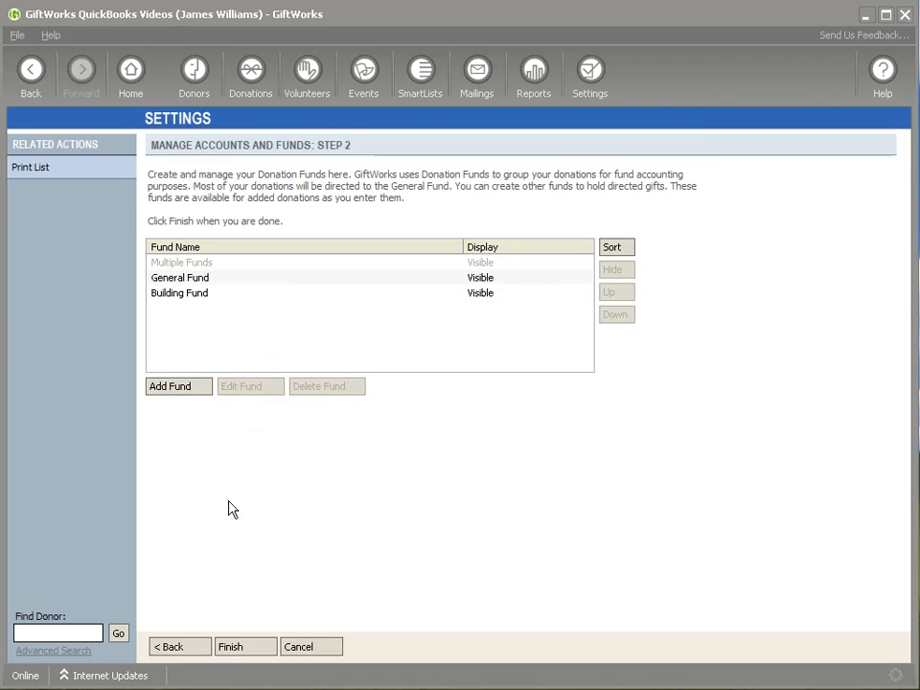
{"action": "left_click", "coordinate": [185, 278]}
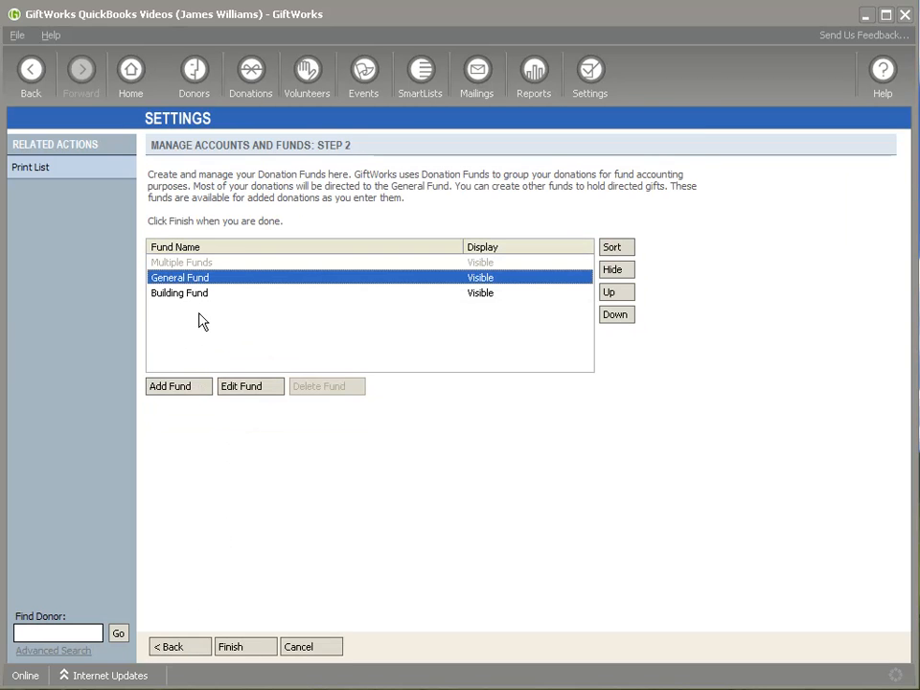
{"action": "left_click", "coordinate": [249, 392]}
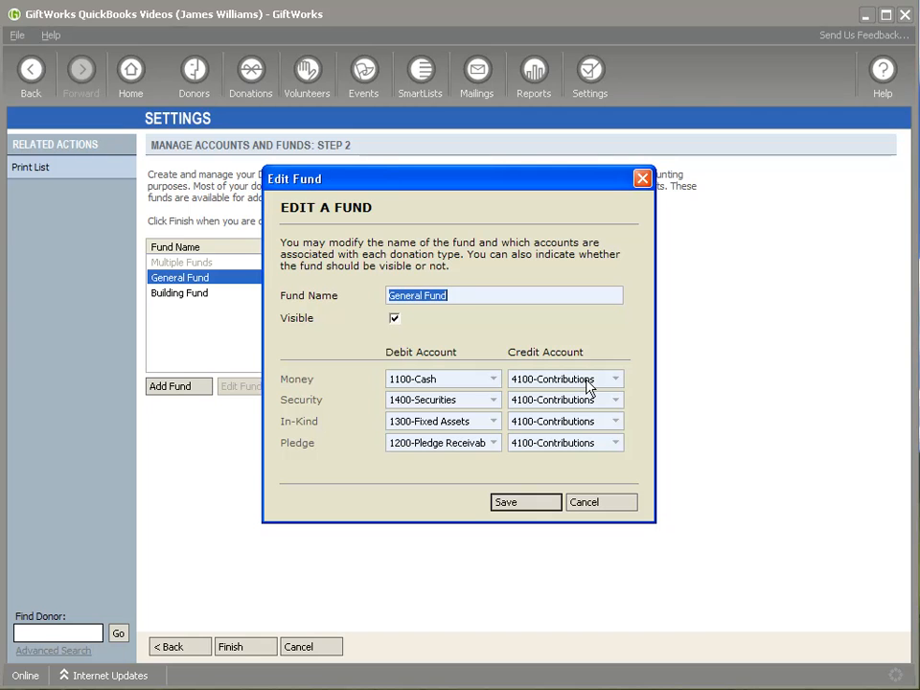
- Examine the debit and credit account choices for General Fund's Money and Pledge donation types
{"action": "left_click", "coordinate": [492, 380]}
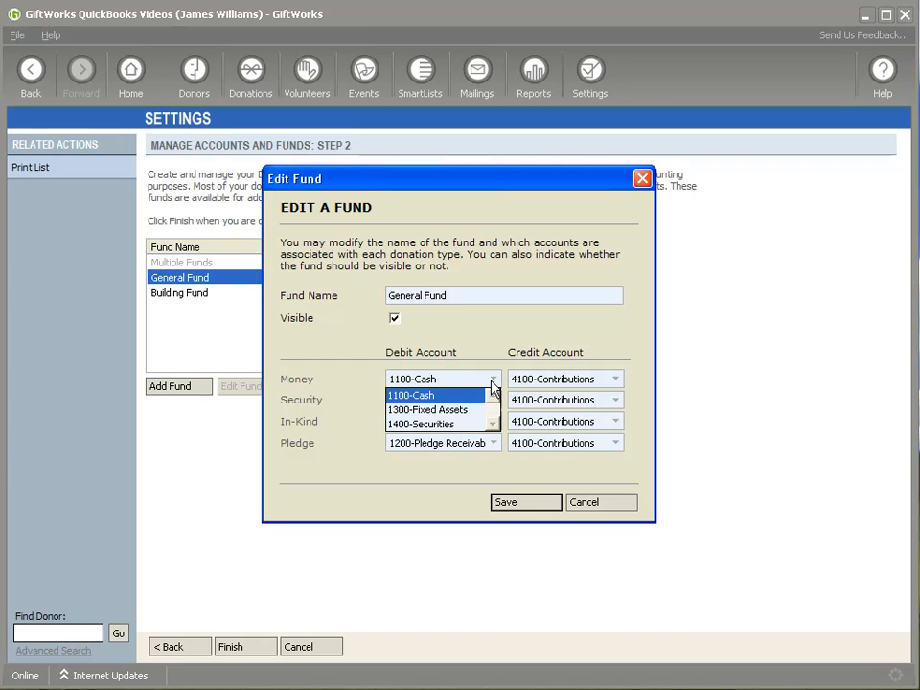
{"action": "left_click", "coordinate": [491, 384]}
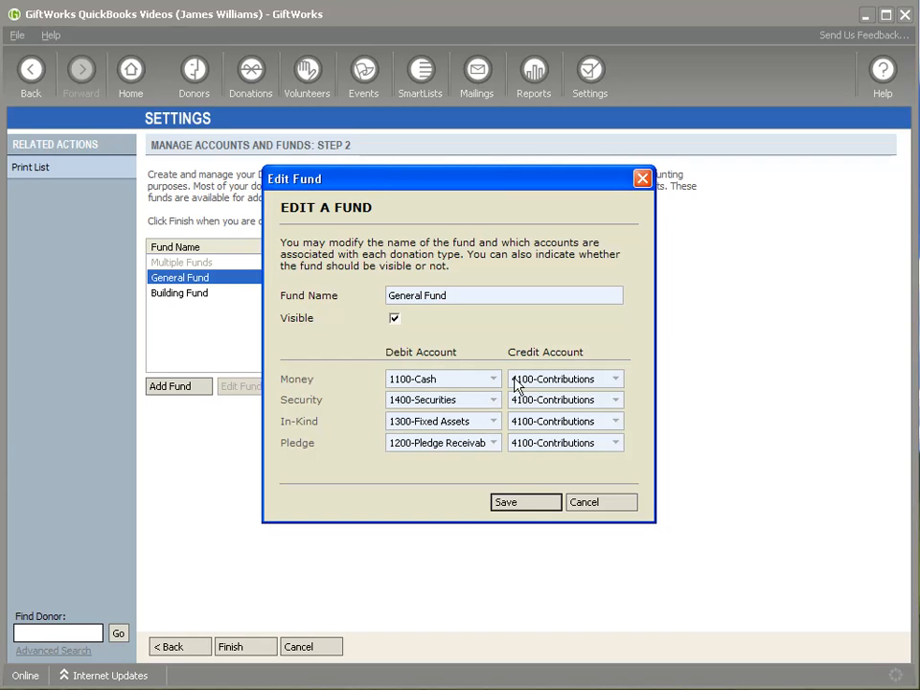
{"action": "left_click", "coordinate": [613, 380]}
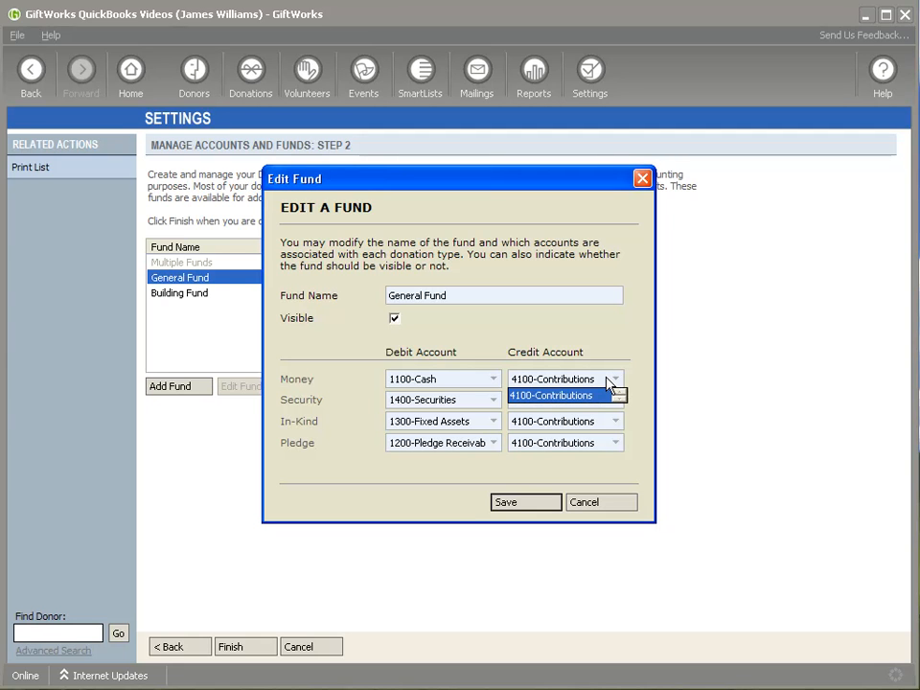
{"action": "left_click", "coordinate": [610, 381]}
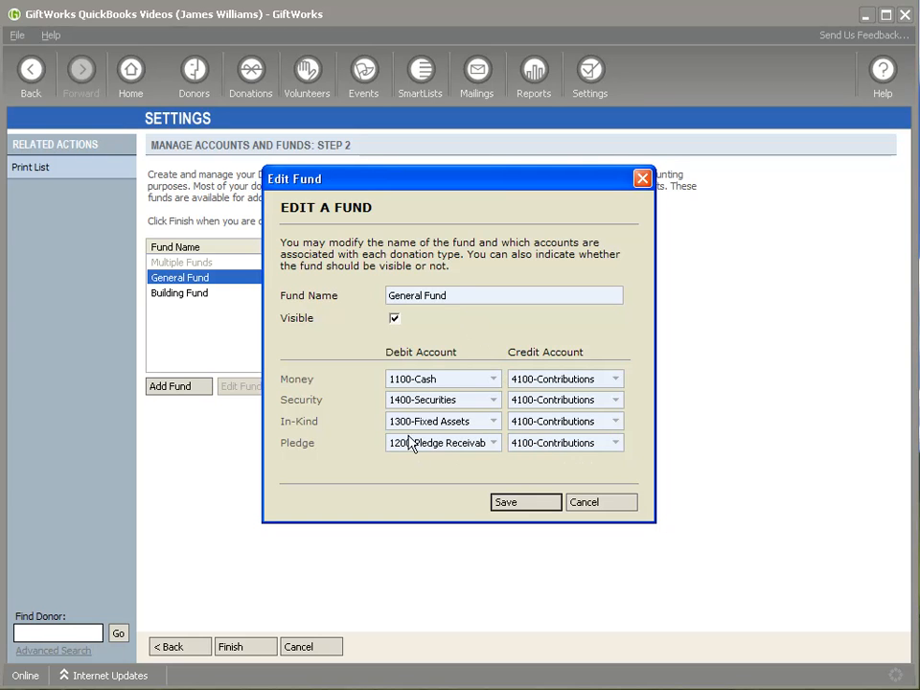
{"action": "left_click", "coordinate": [488, 445]}
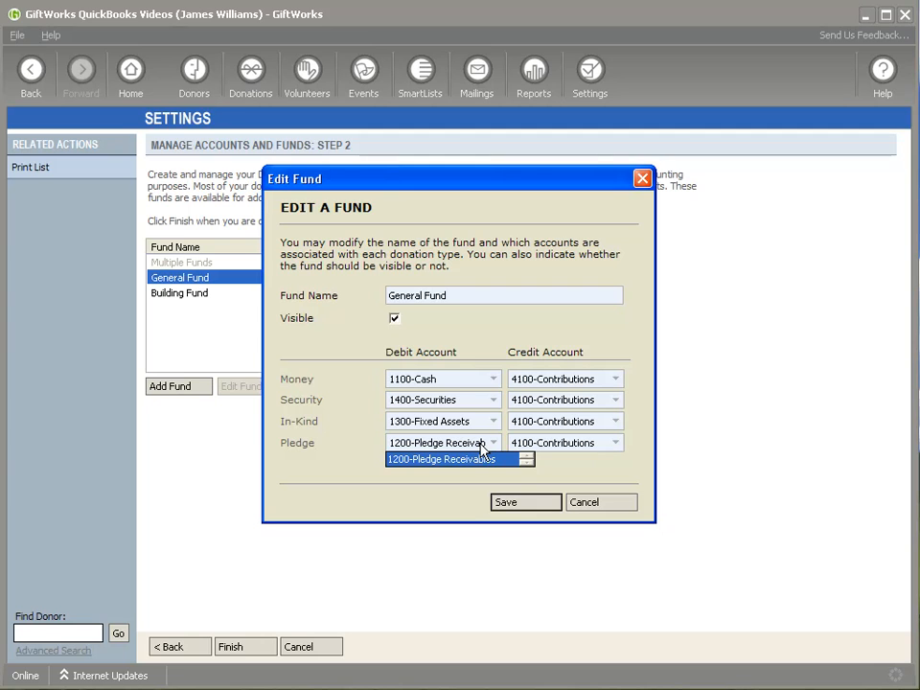
{"action": "left_click", "coordinate": [483, 446]}
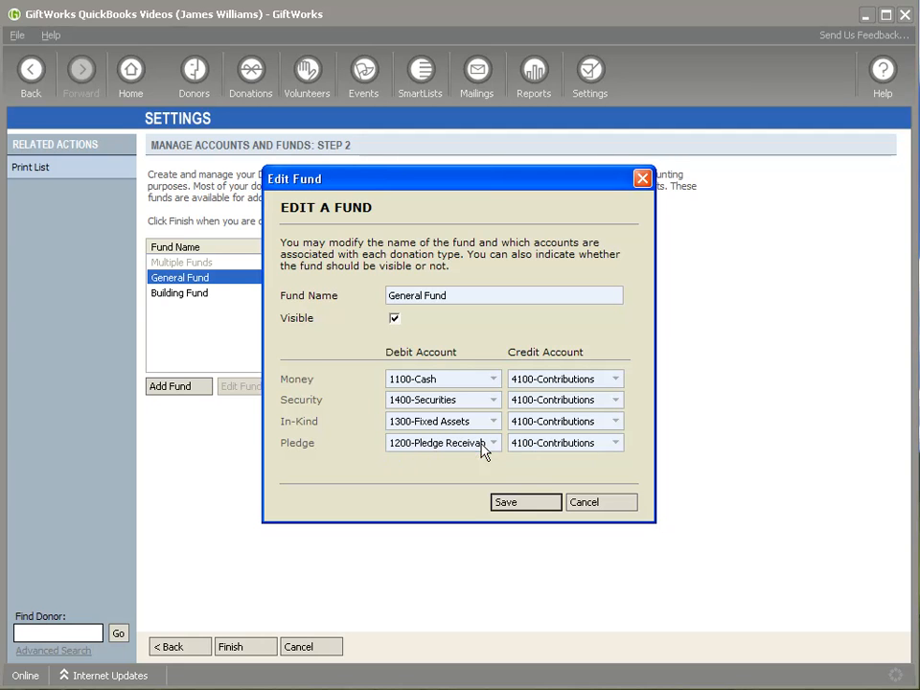
{"action": "left_click", "coordinate": [610, 448]}
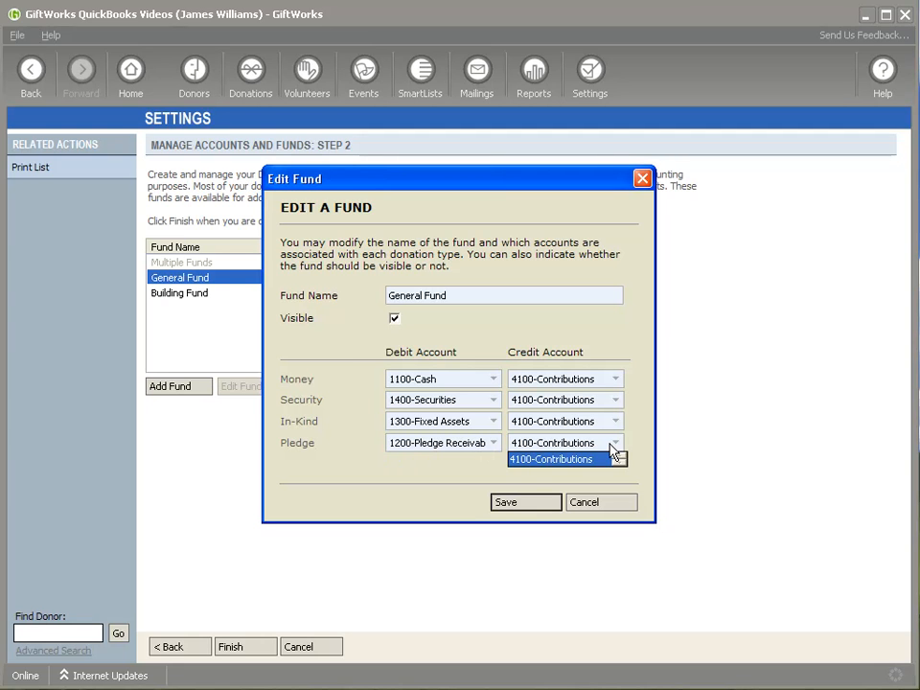
{"action": "left_click", "coordinate": [611, 447]}
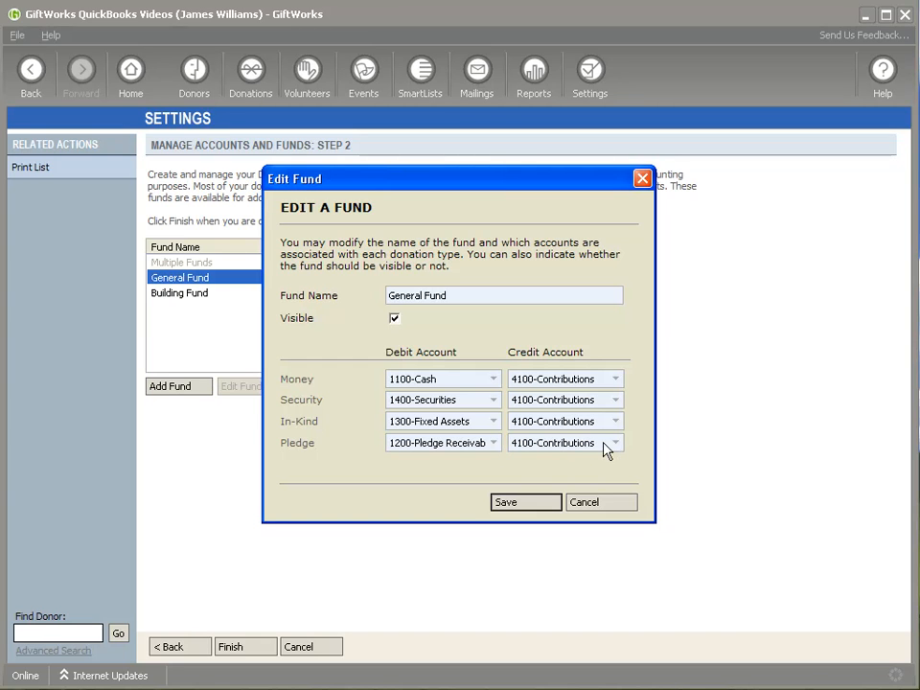
- Review the debit account choices for General Fund's Money donations and cancel editing the fund
{"action": "left_click", "coordinate": [491, 383]}
{"action": "left_click", "coordinate": [489, 382]}
{"action": "left_click", "coordinate": [593, 505]}
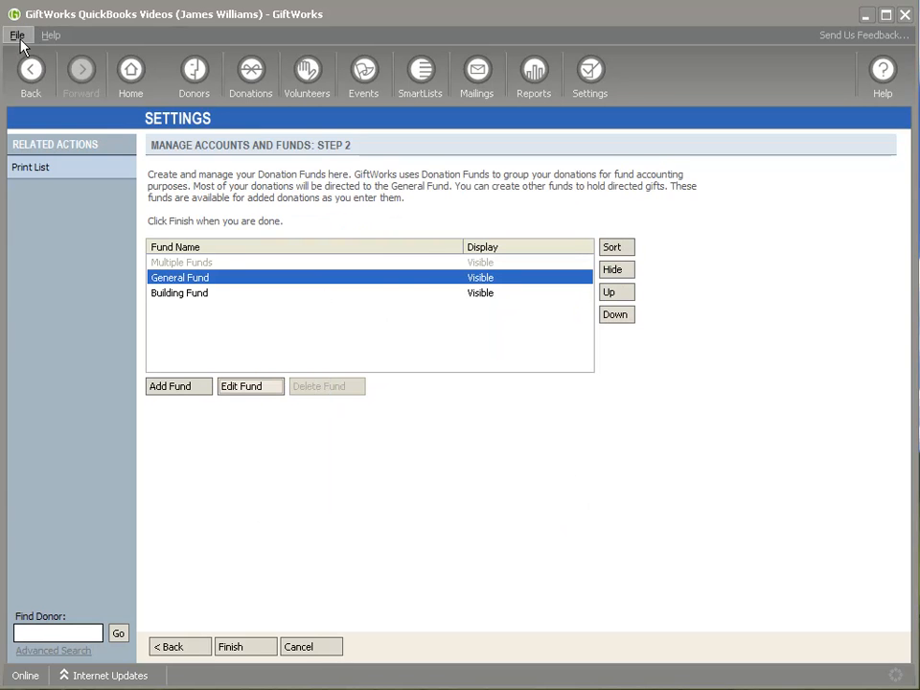
- Sign out, select the existing database GiftWorks-QuickBooks-Videos.gds from the Desktop, and sign in to it
{"action": "left_click", "coordinate": [18, 36]}
{"action": "left_click", "coordinate": [37, 93]}
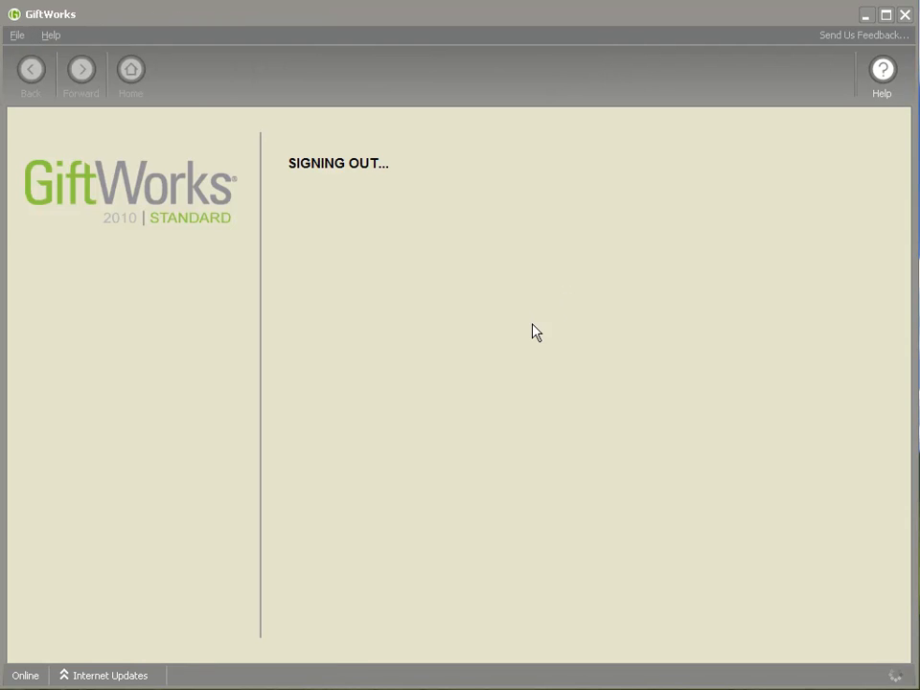
{"action": "left_click", "coordinate": [605, 275]}
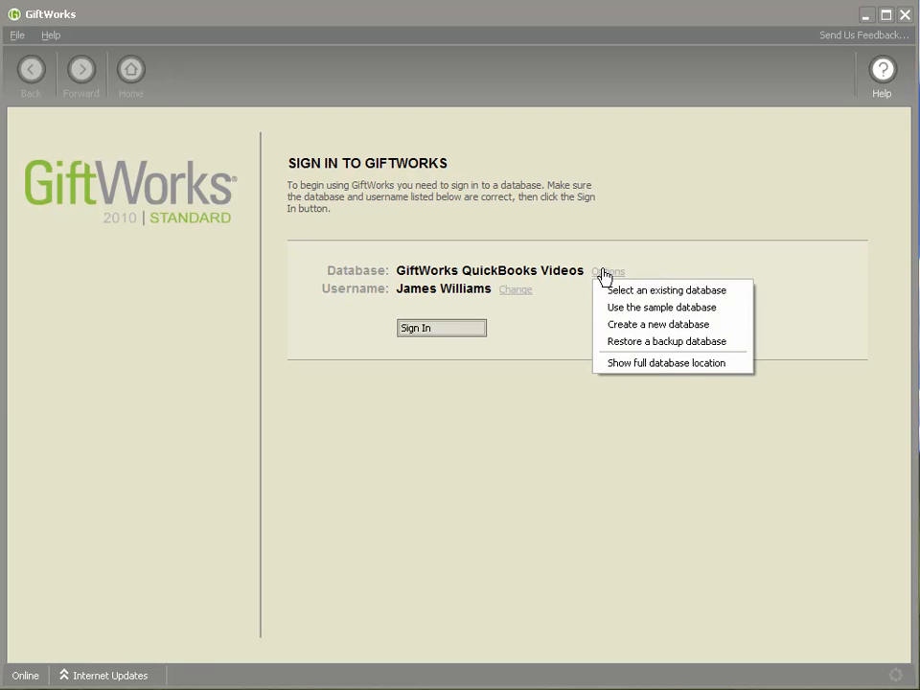
{"action": "left_click", "coordinate": [621, 292]}
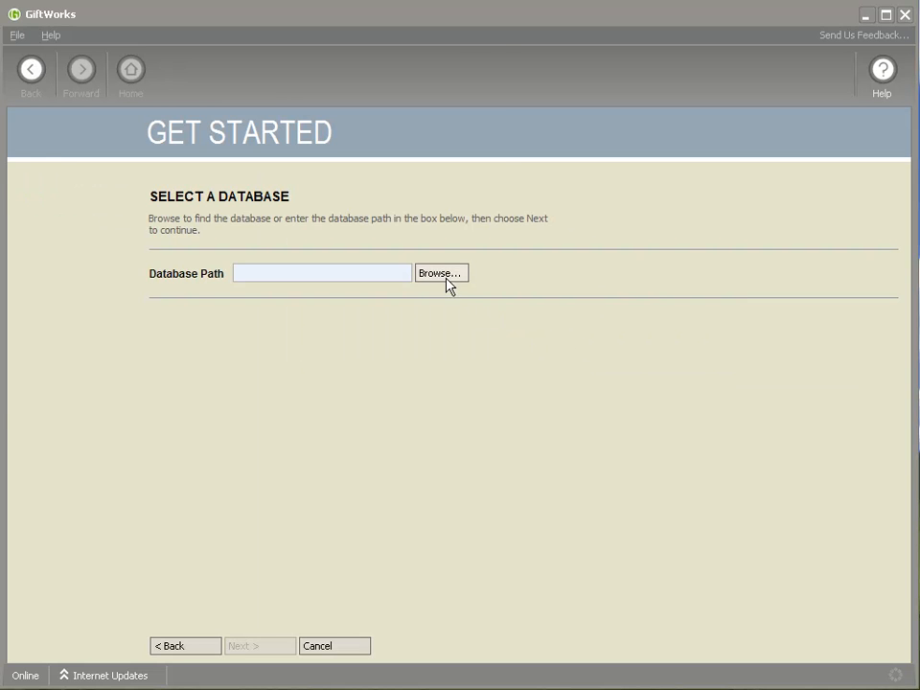
{"action": "left_click", "coordinate": [446, 277]}
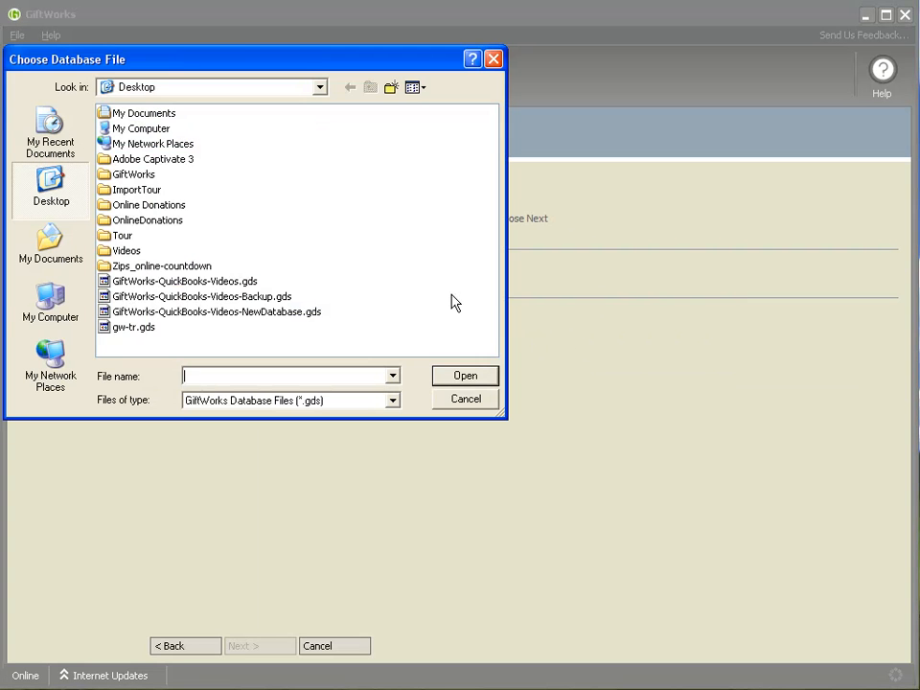
{"action": "double_click", "coordinate": [231, 284]}
{"action": "left_click", "coordinate": [252, 645]}
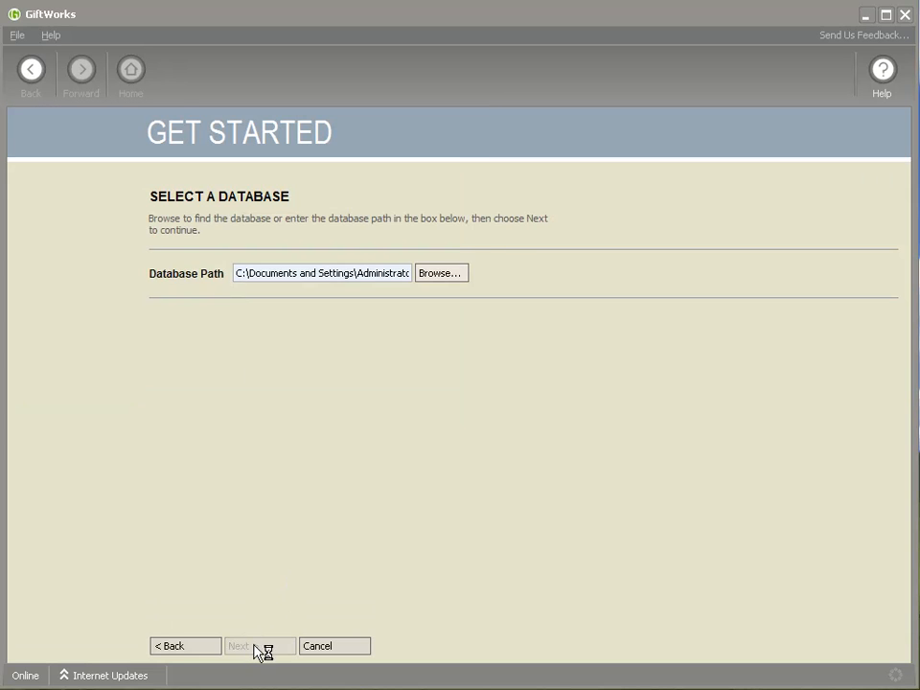
{"action": "left_click", "coordinate": [257, 649]}
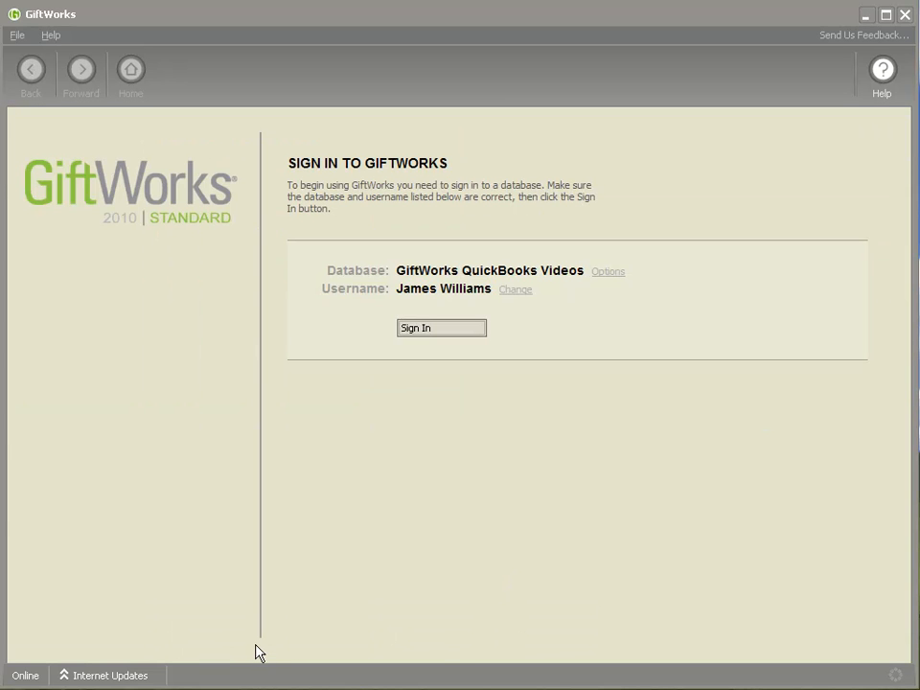
{"action": "left_click", "coordinate": [447, 332]}
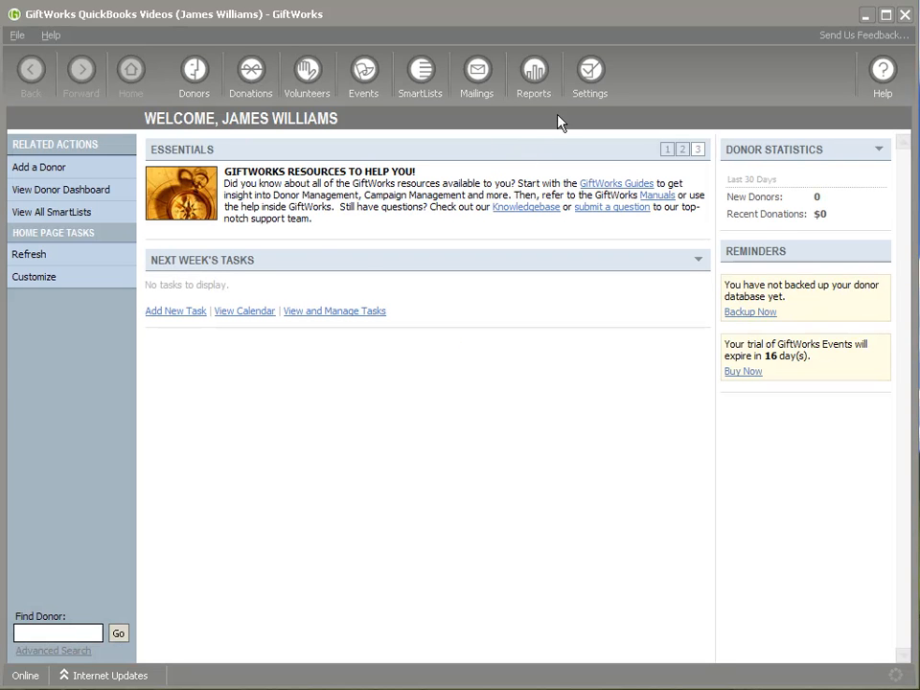
- Go to the donation funds in the accounts and funds settings and open General Fund for editing in the QuickBooks-linked database
{"action": "left_click", "coordinate": [591, 91]}
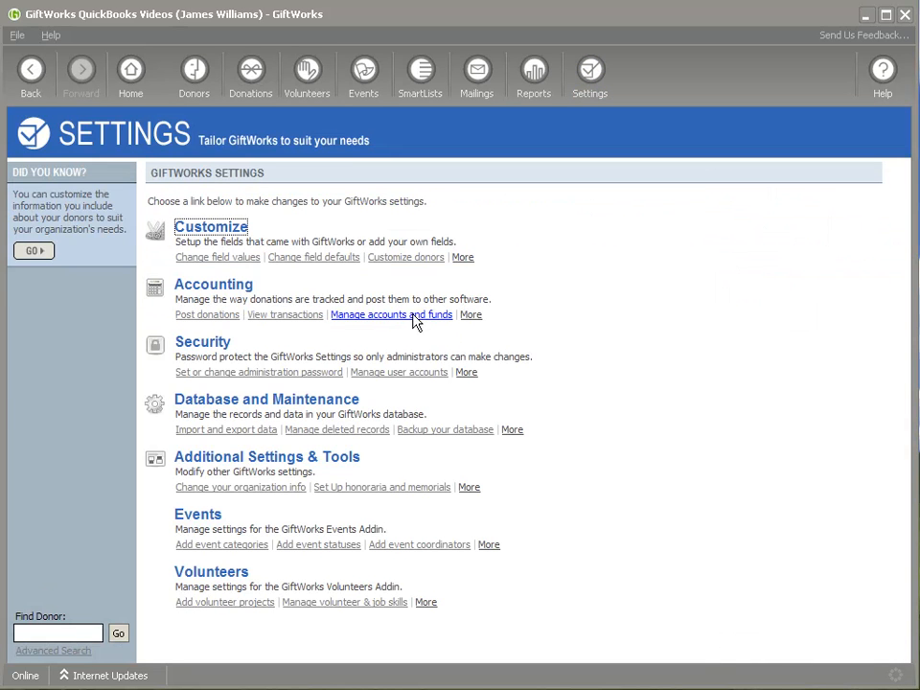
{"action": "left_click", "coordinate": [414, 315]}
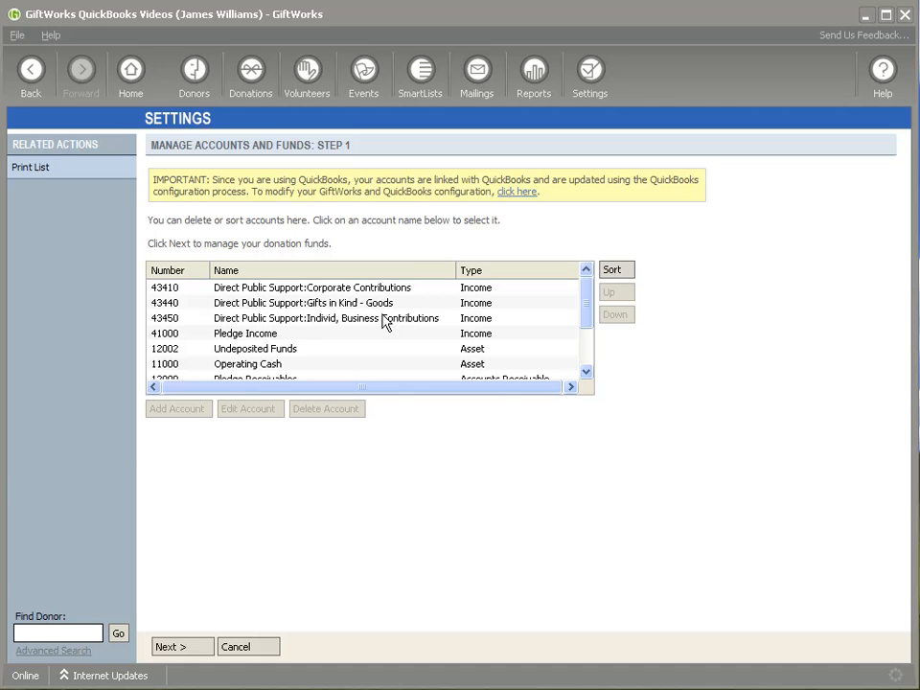
{"action": "left_click", "coordinate": [174, 649]}
{"action": "left_click", "coordinate": [187, 278]}
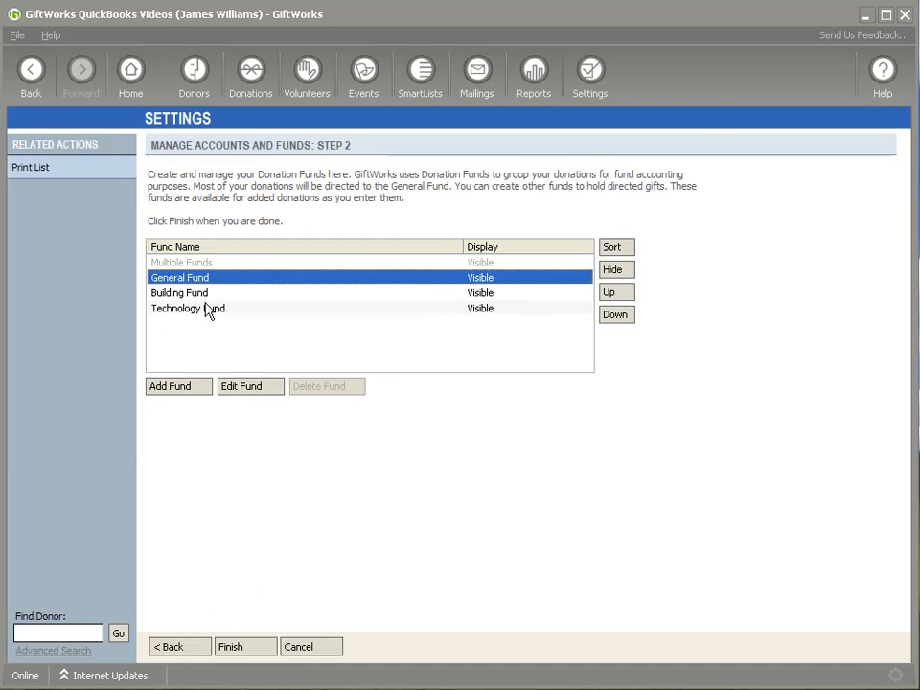
{"action": "left_click", "coordinate": [245, 386]}
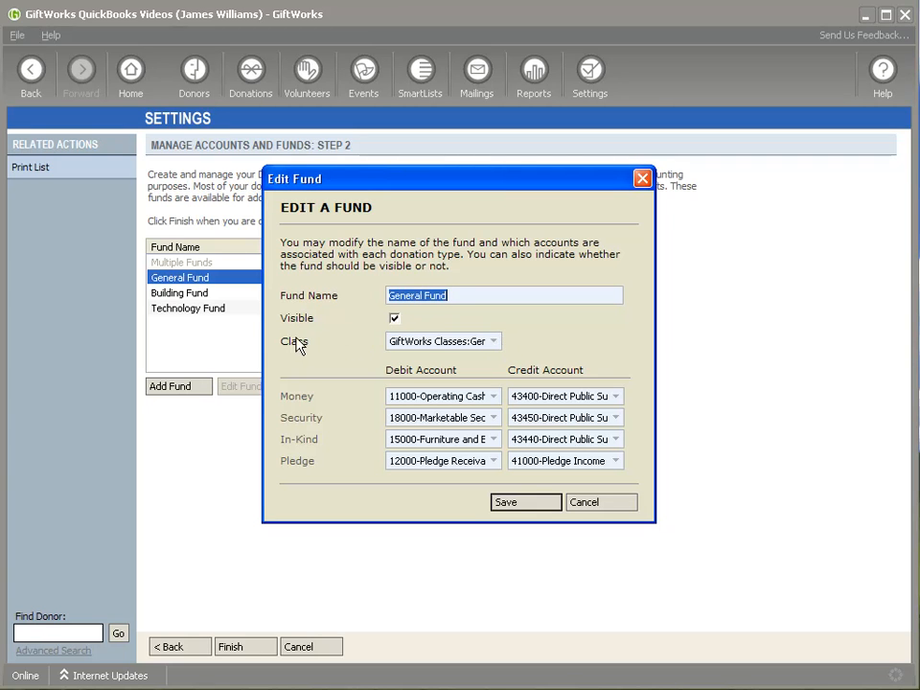
- Examine General Fund's class choices and the debit and credit account choices for Money donations
{"action": "left_click", "coordinate": [492, 343]}
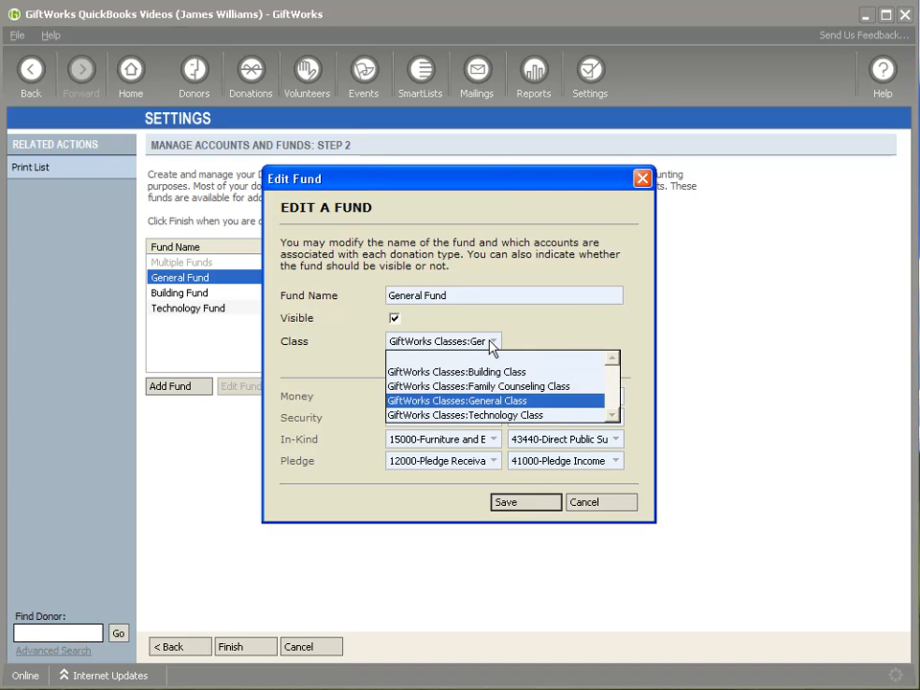
{"action": "left_click", "coordinate": [492, 342]}
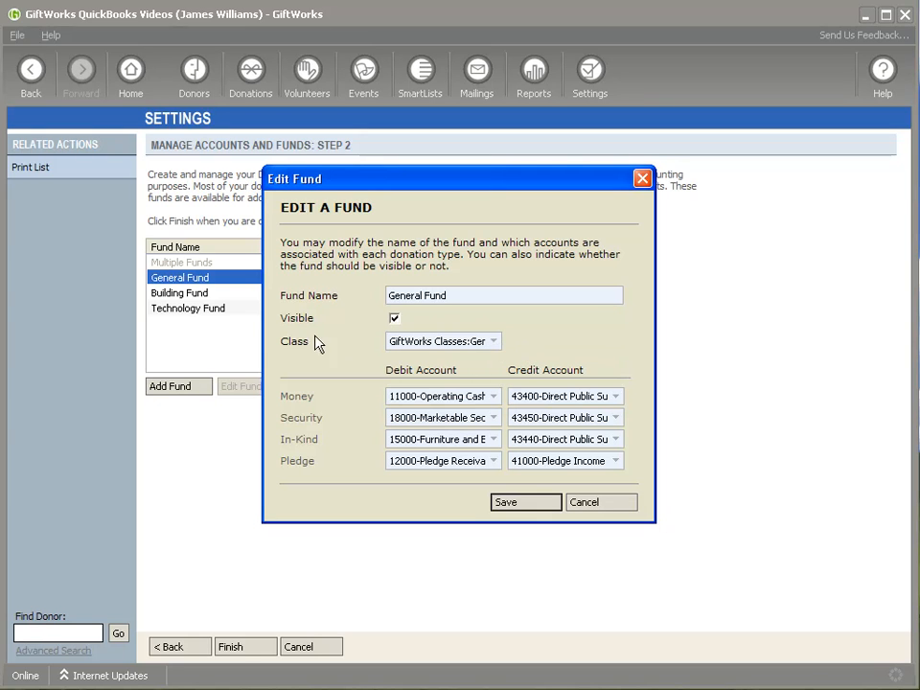
{"action": "left_click", "coordinate": [493, 398]}
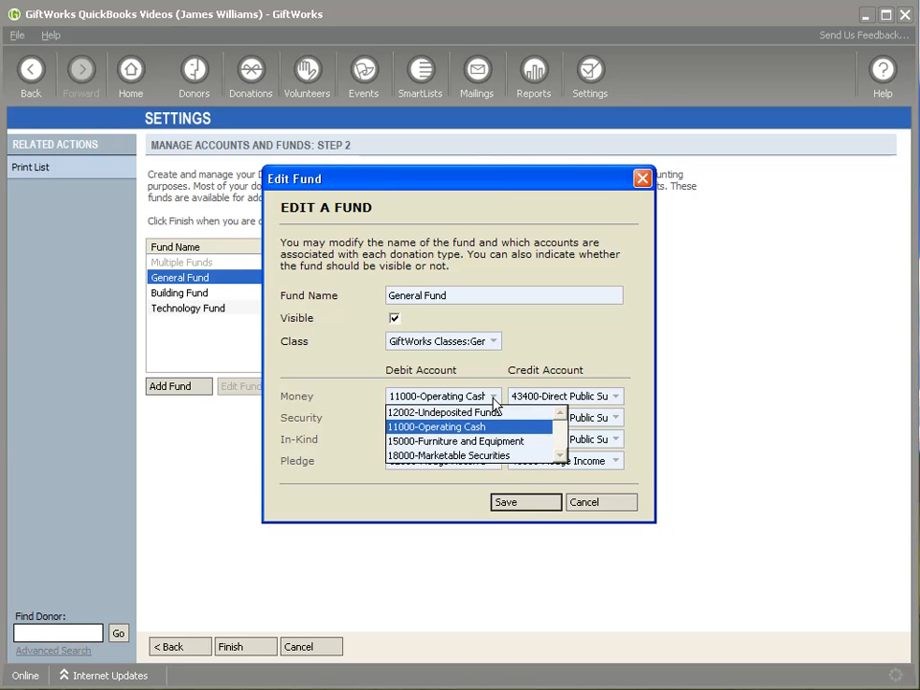
{"action": "left_click", "coordinate": [494, 398]}
{"action": "left_click", "coordinate": [613, 396]}
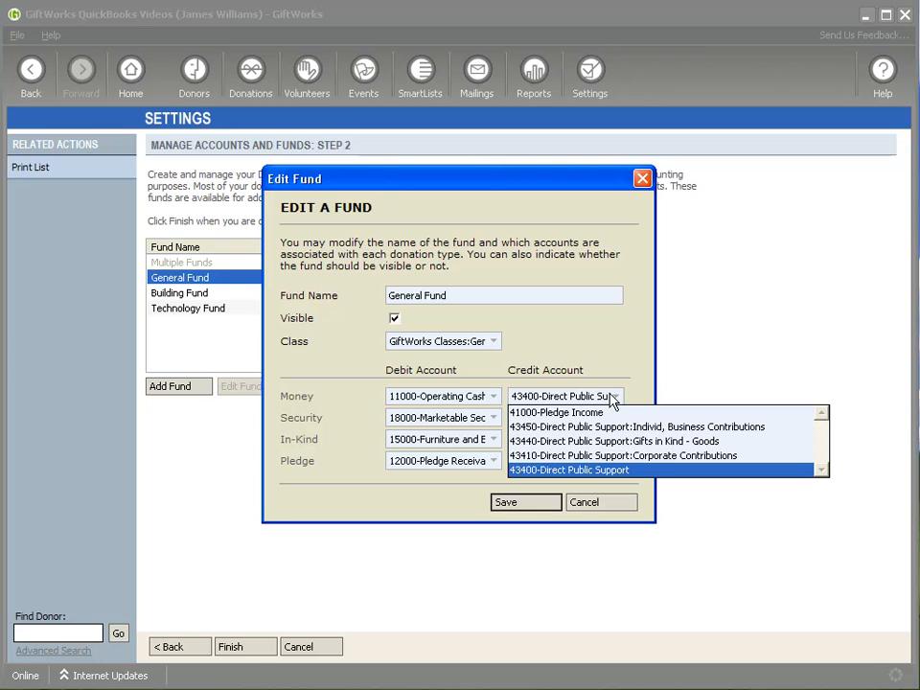
{"action": "left_click", "coordinate": [613, 401]}
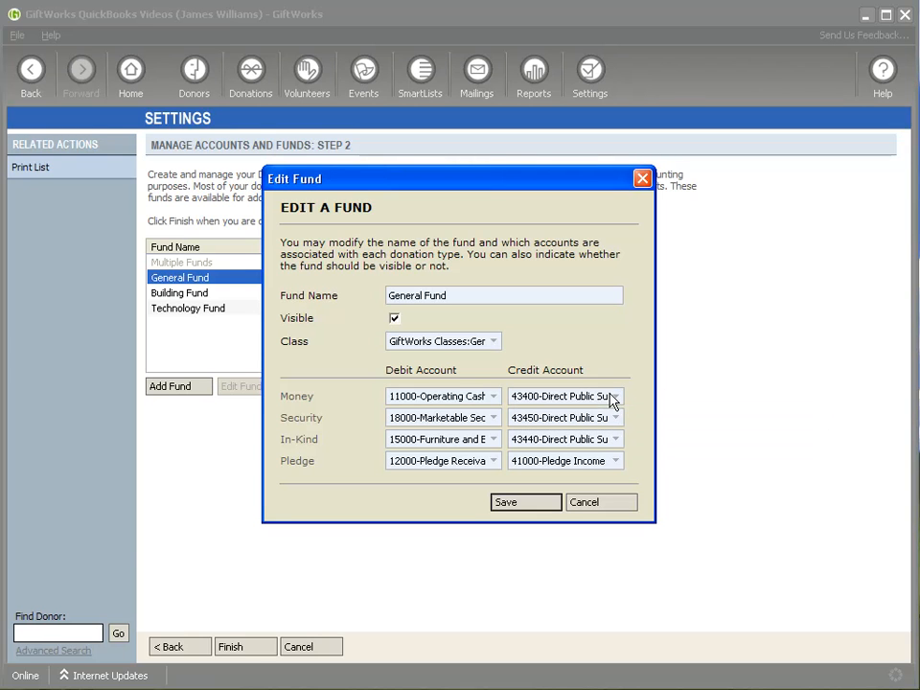
- Examine General Fund's debit and credit account choices for In-Kind and Pledge donations, and cancel editing the fund
{"action": "left_click", "coordinate": [490, 446]}
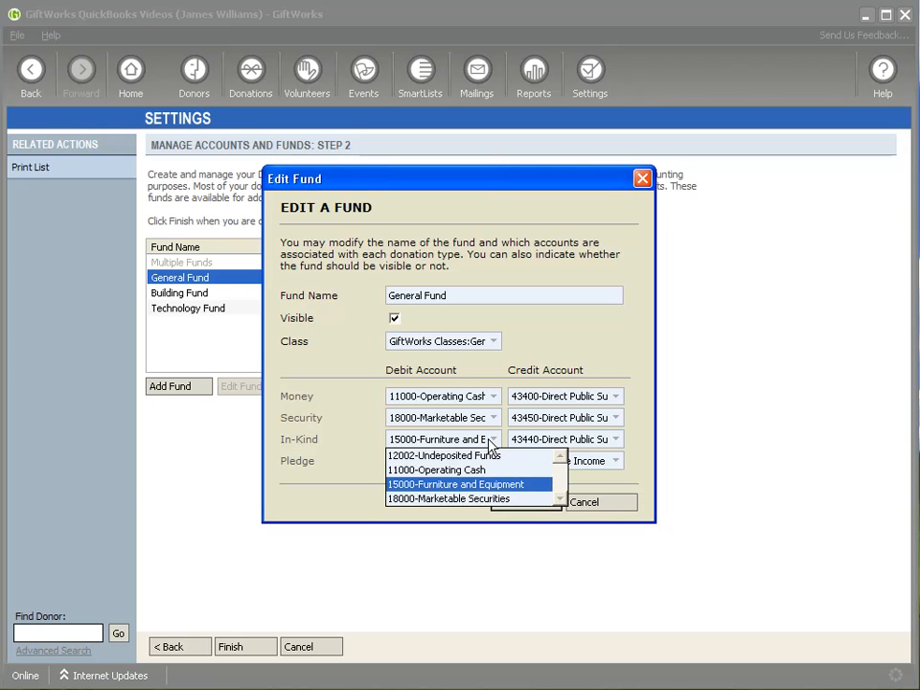
{"action": "left_click", "coordinate": [490, 441]}
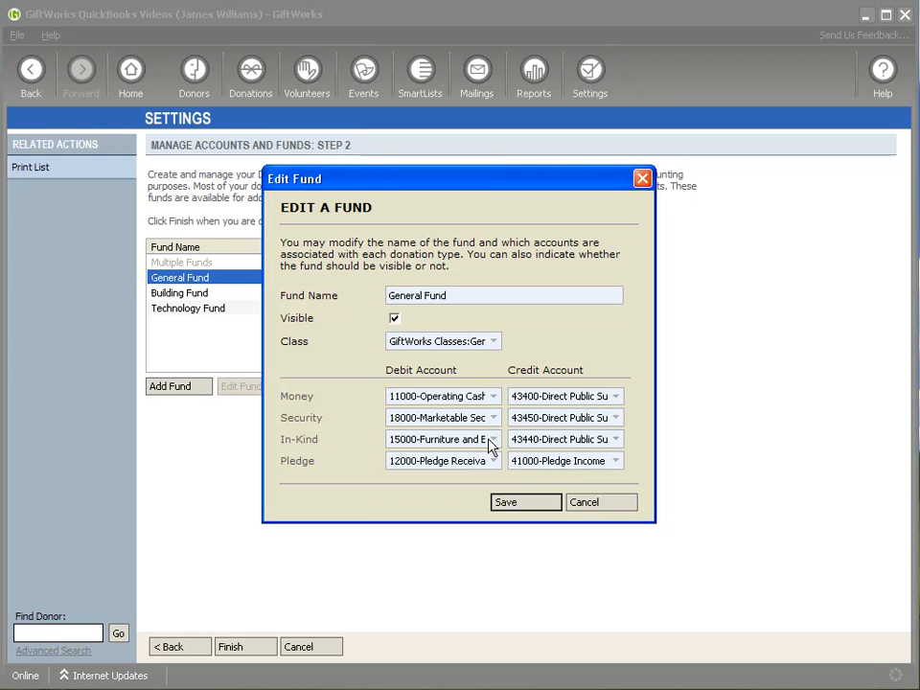
{"action": "left_click", "coordinate": [615, 441]}
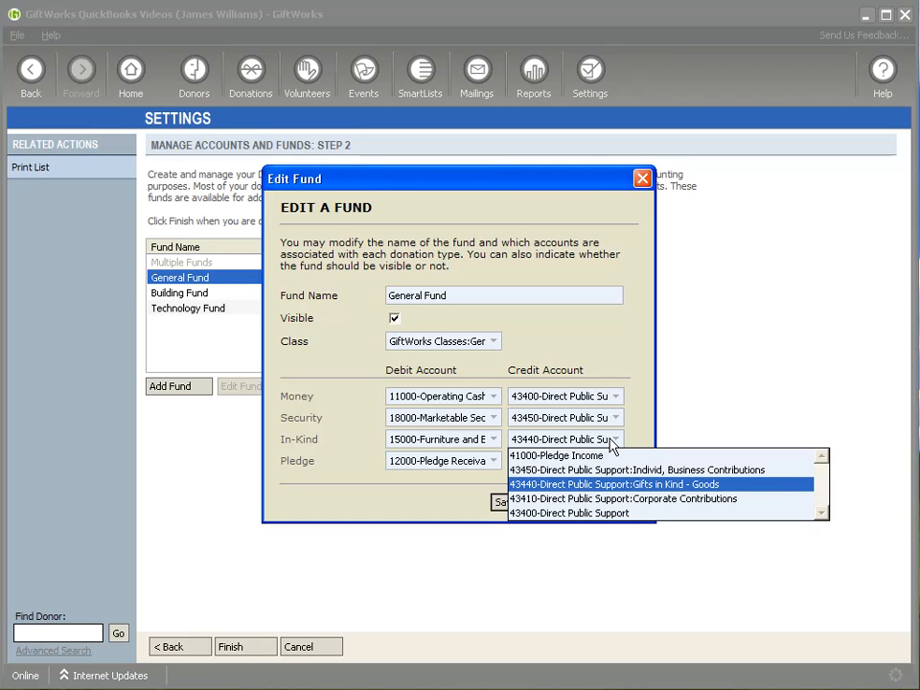
{"action": "left_click", "coordinate": [602, 443]}
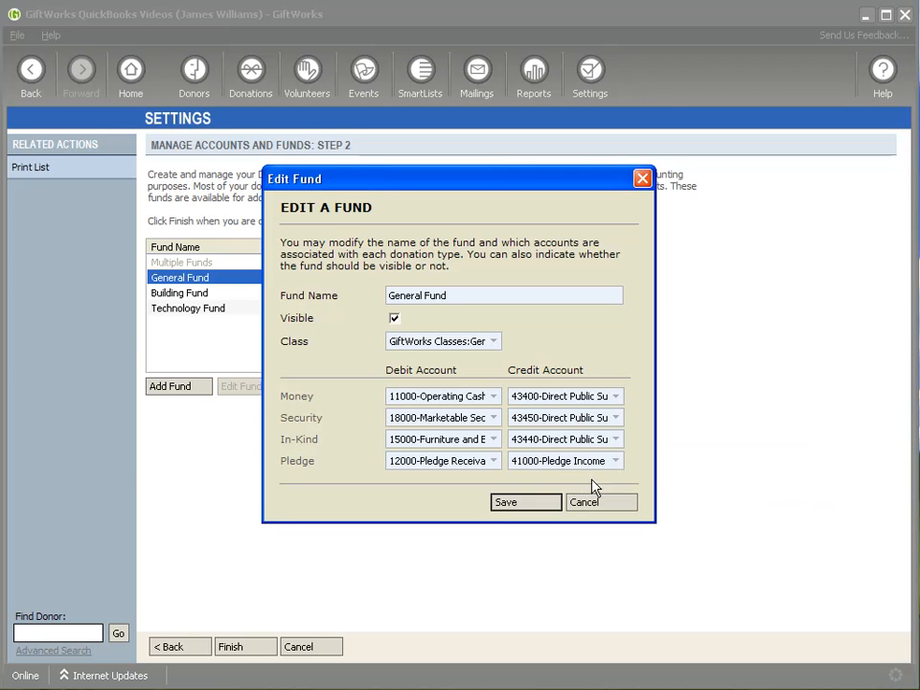
{"action": "left_click", "coordinate": [492, 463]}
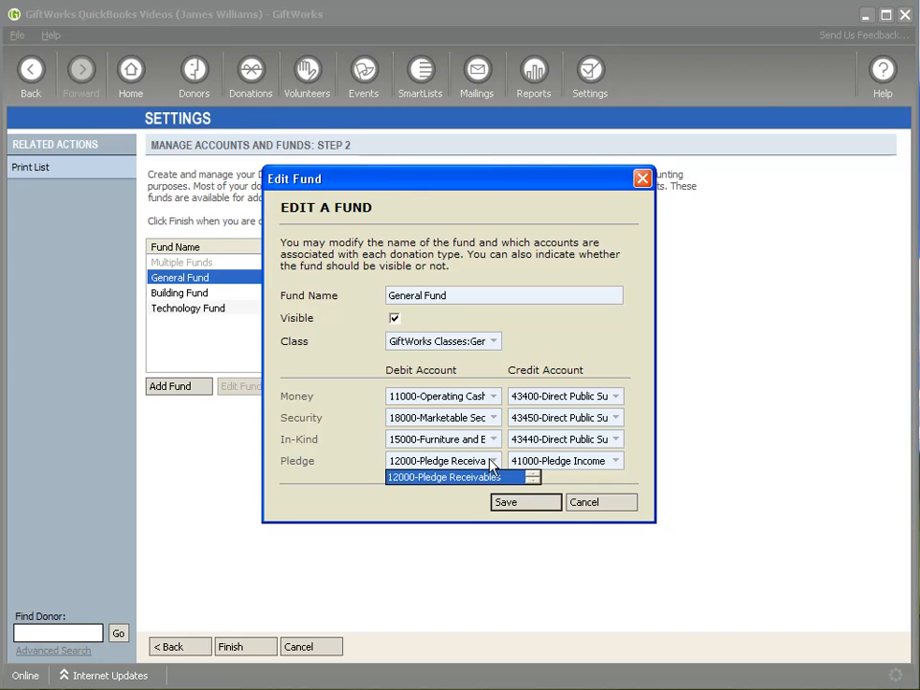
{"action": "left_click", "coordinate": [493, 465]}
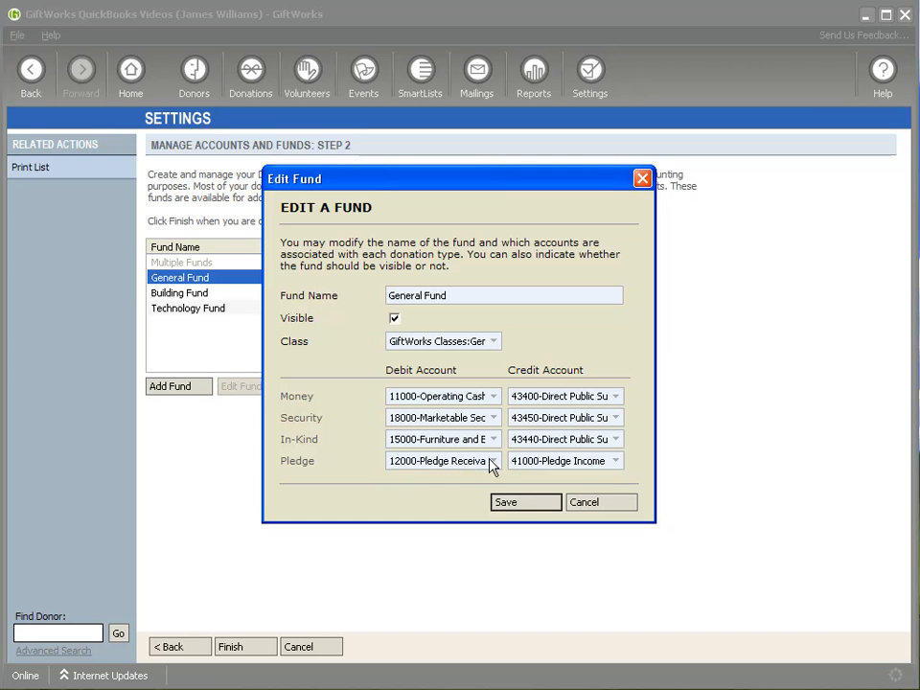
{"action": "left_click", "coordinate": [612, 467]}
{"action": "left_click", "coordinate": [611, 469]}
{"action": "left_click", "coordinate": [592, 504]}
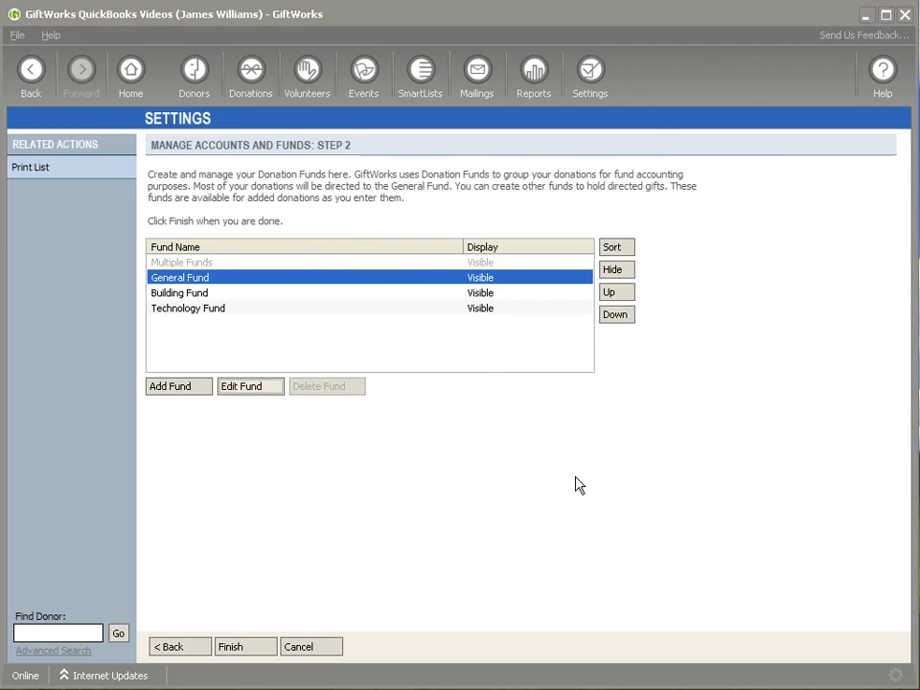
- Start a $500.00 donation to General Fund for the donor listed just below Cresta Corporation, keeping Check as payment type
{"action": "left_click", "coordinate": [192, 96]}
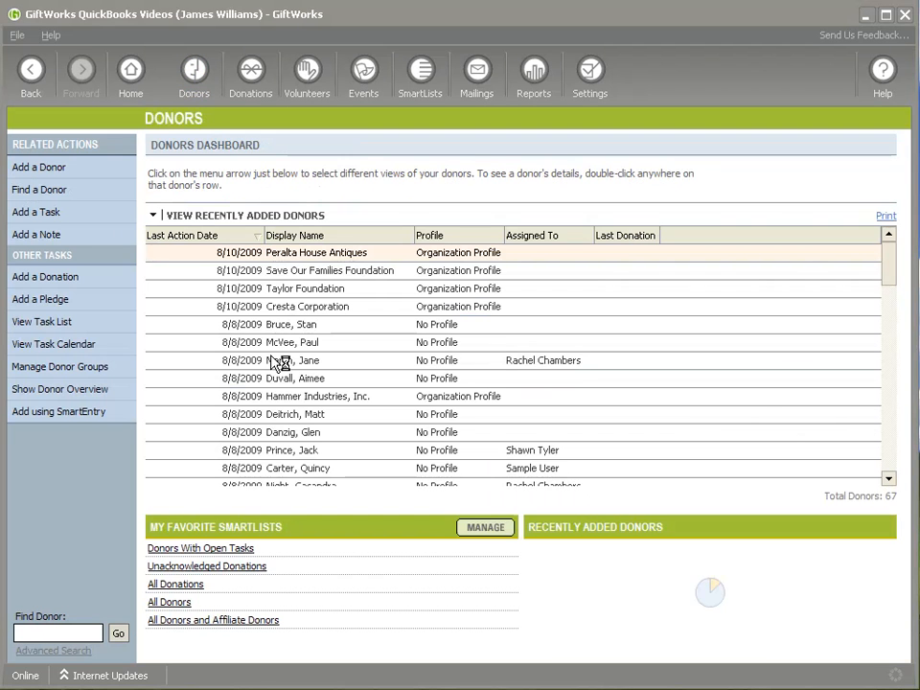
{"action": "right_click", "coordinate": [262, 327]}
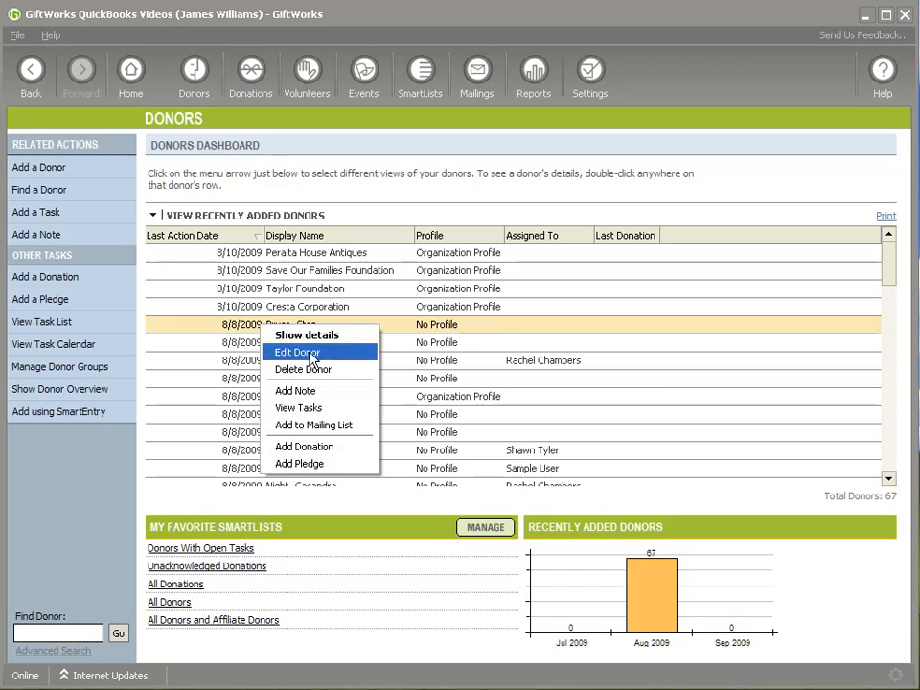
{"action": "left_click", "coordinate": [295, 447]}
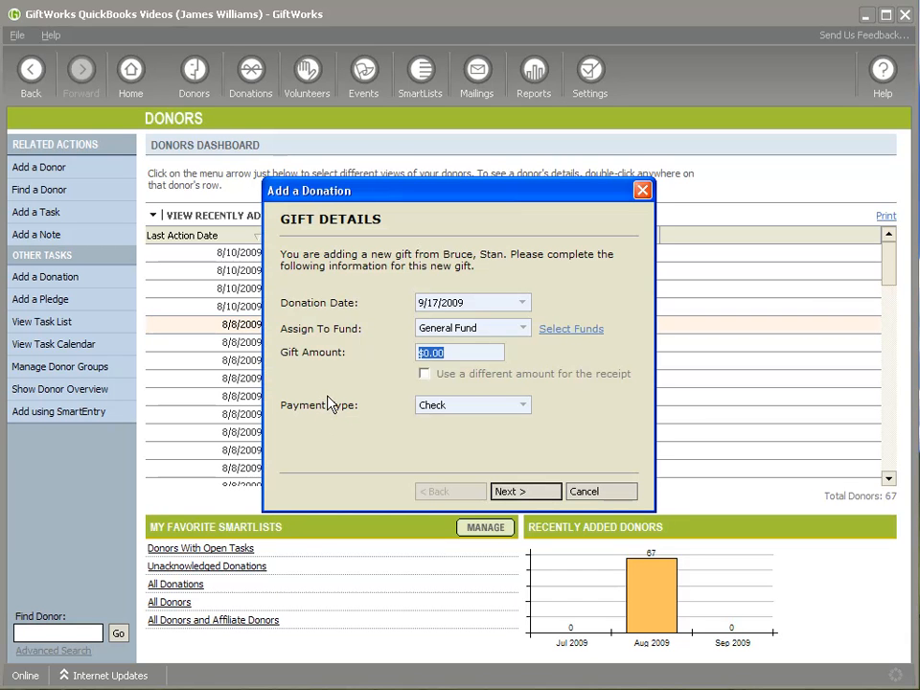
{"action": "type", "text": "$5"}
{"action": "left_click", "coordinate": [523, 406]}
{"action": "left_click", "coordinate": [521, 409]}
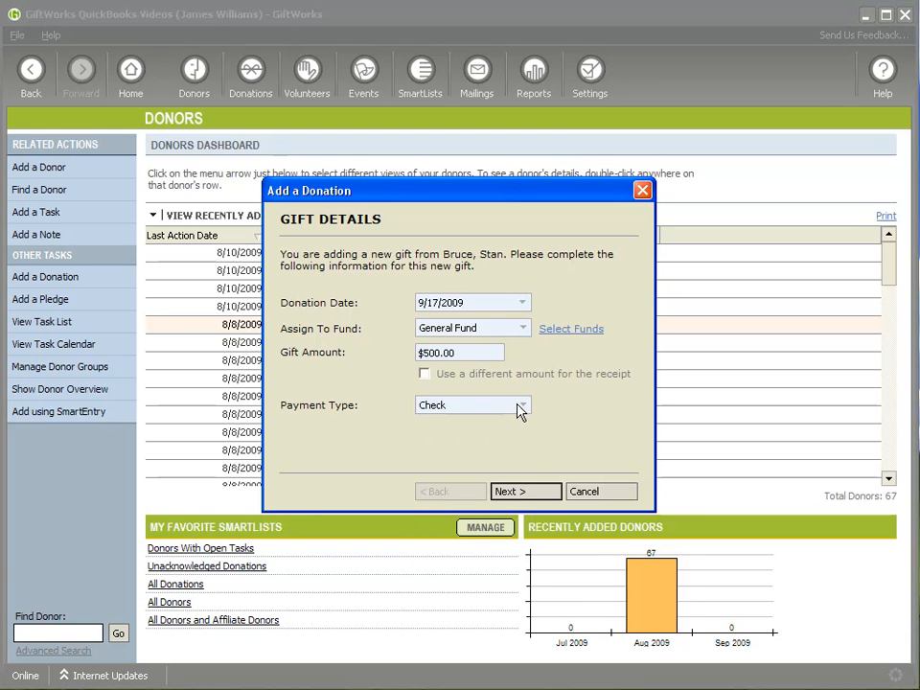
{"action": "left_click", "coordinate": [524, 494]}
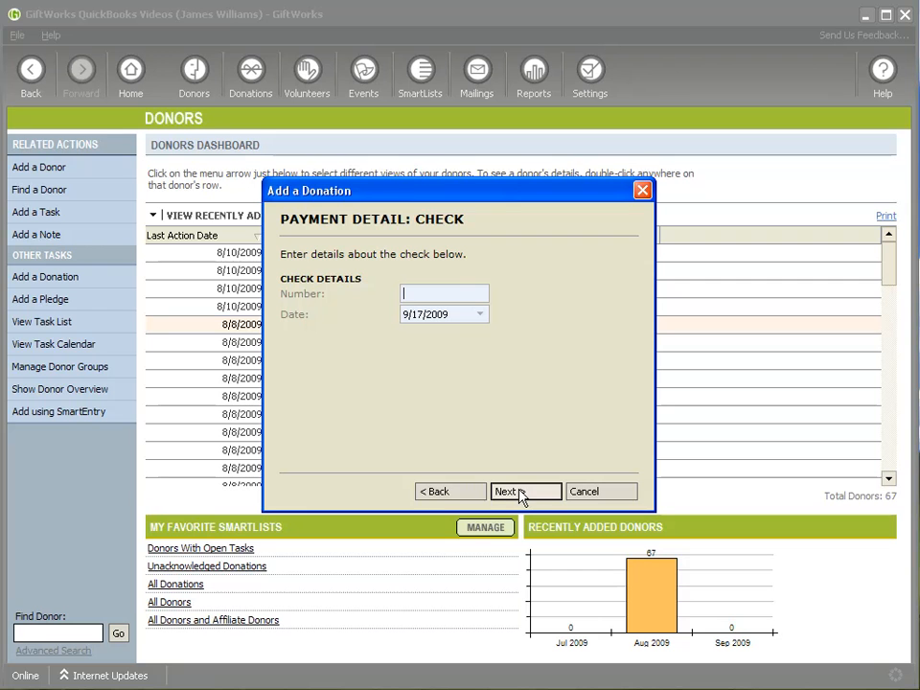
- Enter check number 12345 for the donation, keep the remaining defaults, and save the gift
{"action": "type", "text": "12345"}
{"action": "left_click", "coordinate": [530, 494]}
{"action": "left_click", "coordinate": [529, 495]}
{"action": "left_click", "coordinate": [528, 493]}
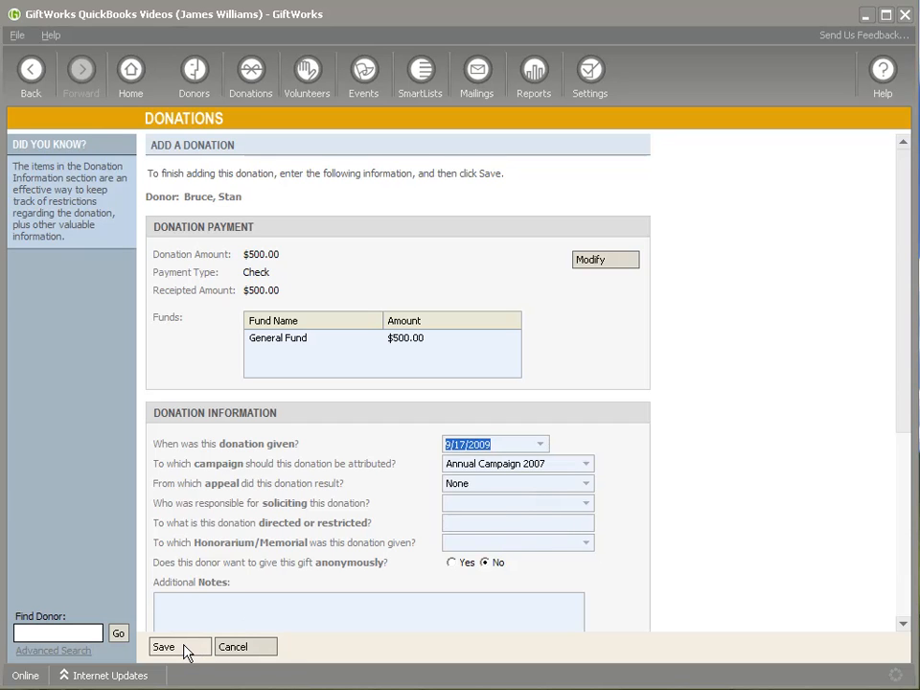
{"action": "left_click", "coordinate": [187, 649]}
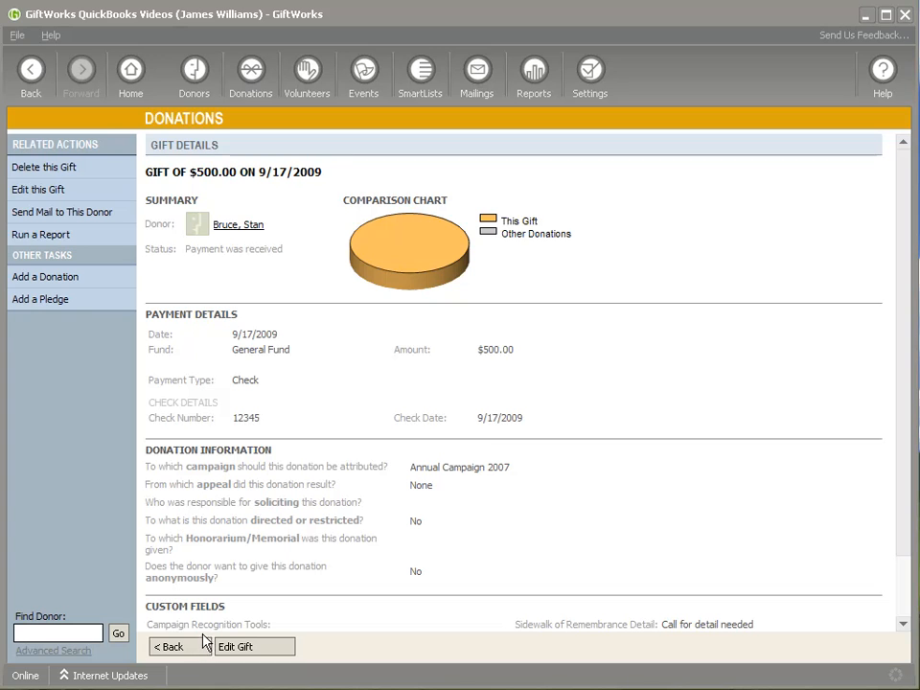
- Start a $500.00 pledge in 2 payments for the donor listed just below Cresta Corporation
{"action": "left_click", "coordinate": [23, 59]}
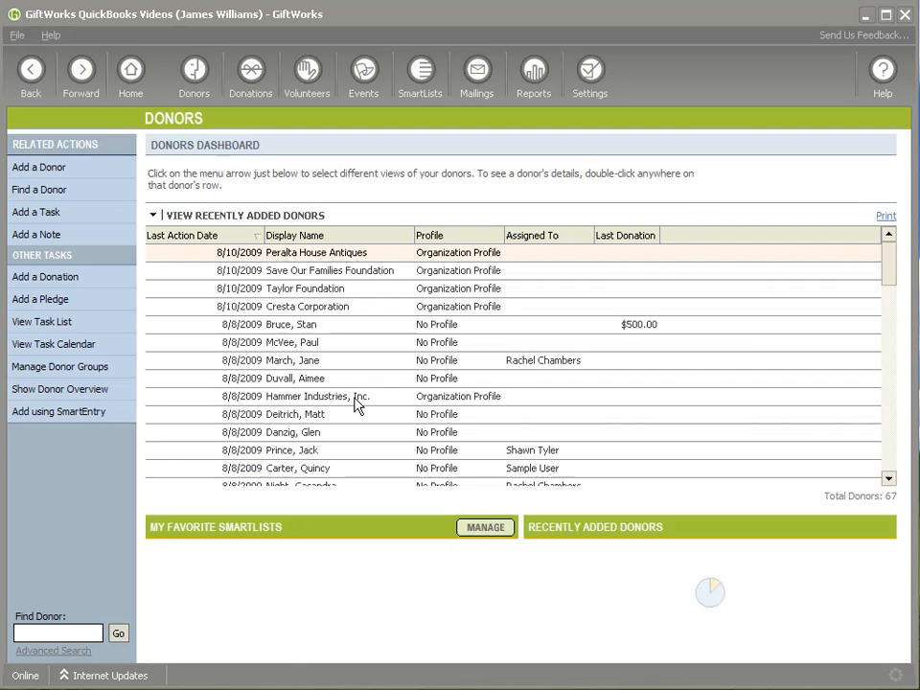
{"action": "right_click", "coordinate": [303, 326]}
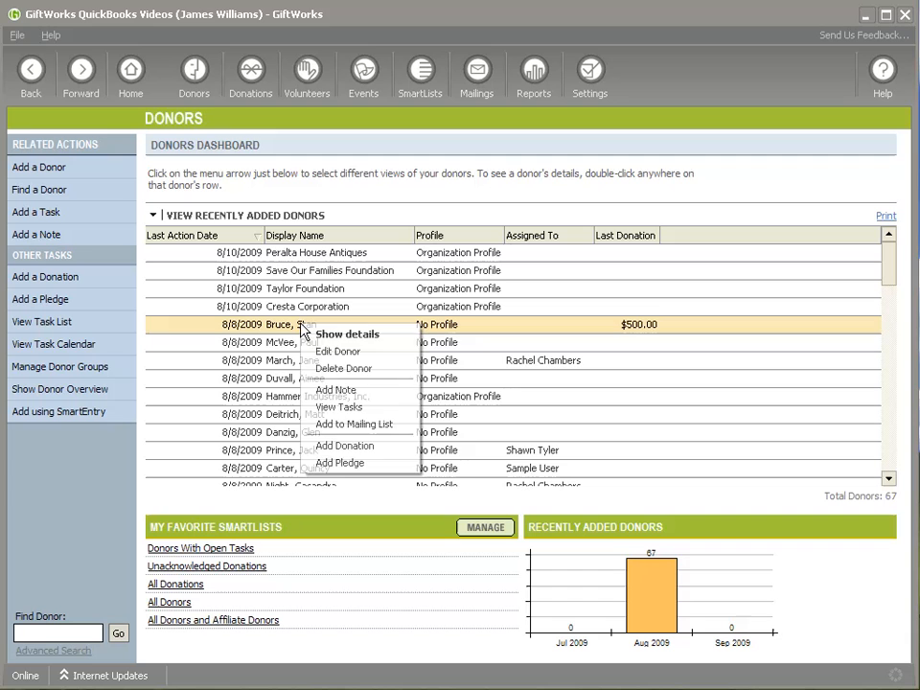
{"action": "left_click", "coordinate": [335, 463]}
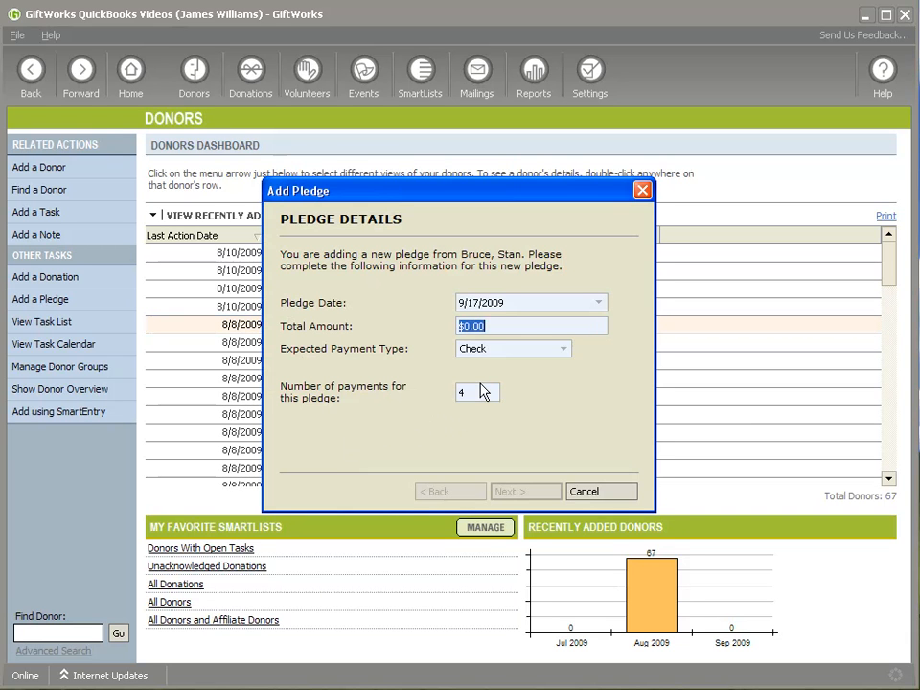
{"action": "type", "text": "500"}
{"action": "key", "text": "Tab"}
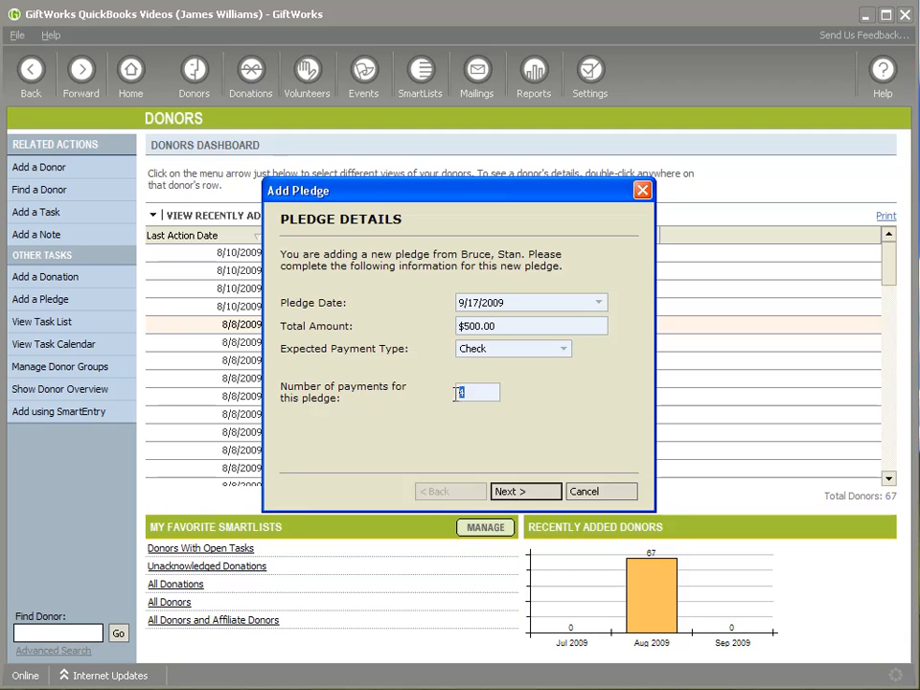
{"action": "type", "text": "2"}
{"action": "left_click", "coordinate": [515, 492]}
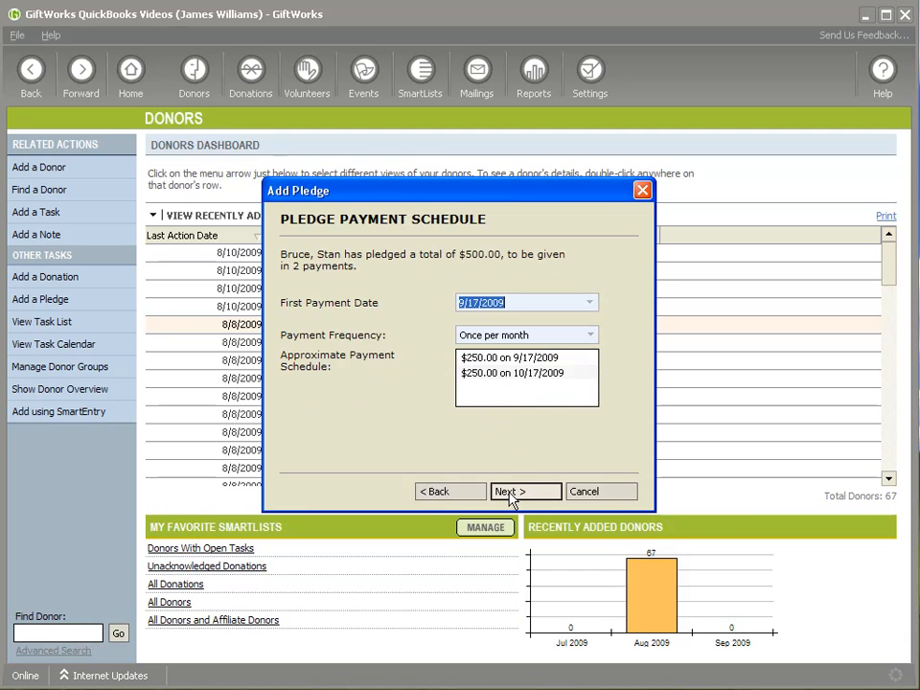
- Review the expected payment types, keep Check with payments once per month, and save the pledge with its default General Fund
{"action": "left_click", "coordinate": [460, 493]}
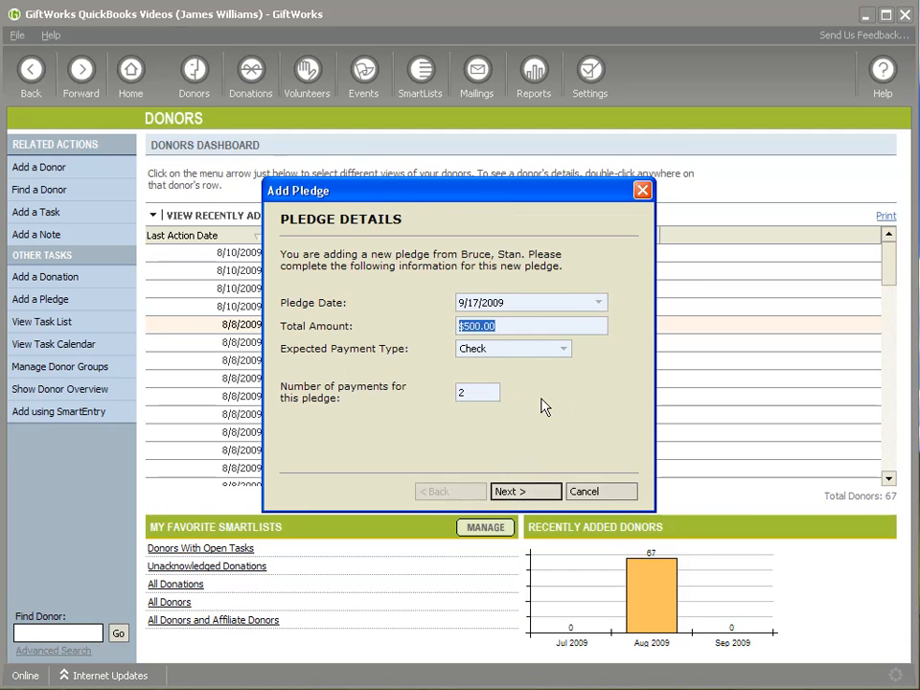
{"action": "left_click", "coordinate": [560, 351]}
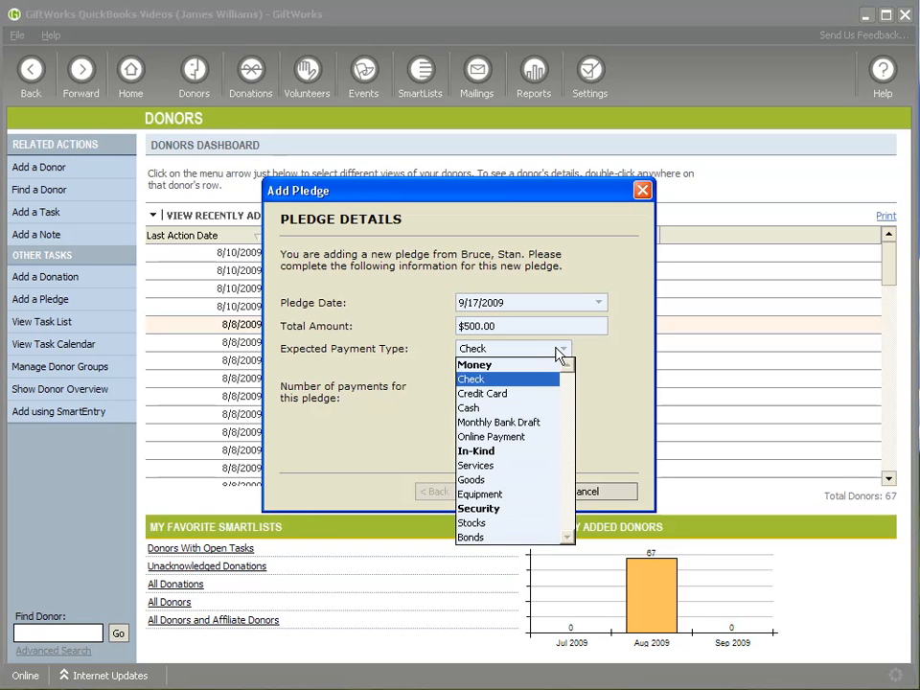
{"action": "left_click", "coordinate": [560, 355]}
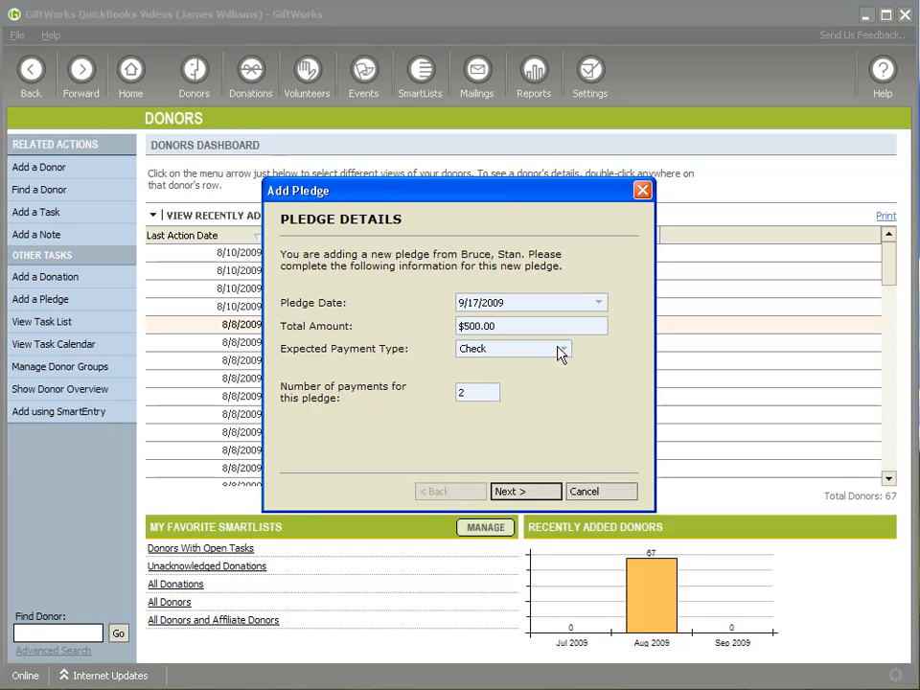
{"action": "left_click", "coordinate": [524, 498]}
{"action": "left_click", "coordinate": [526, 495]}
{"action": "left_click", "coordinate": [526, 495]}
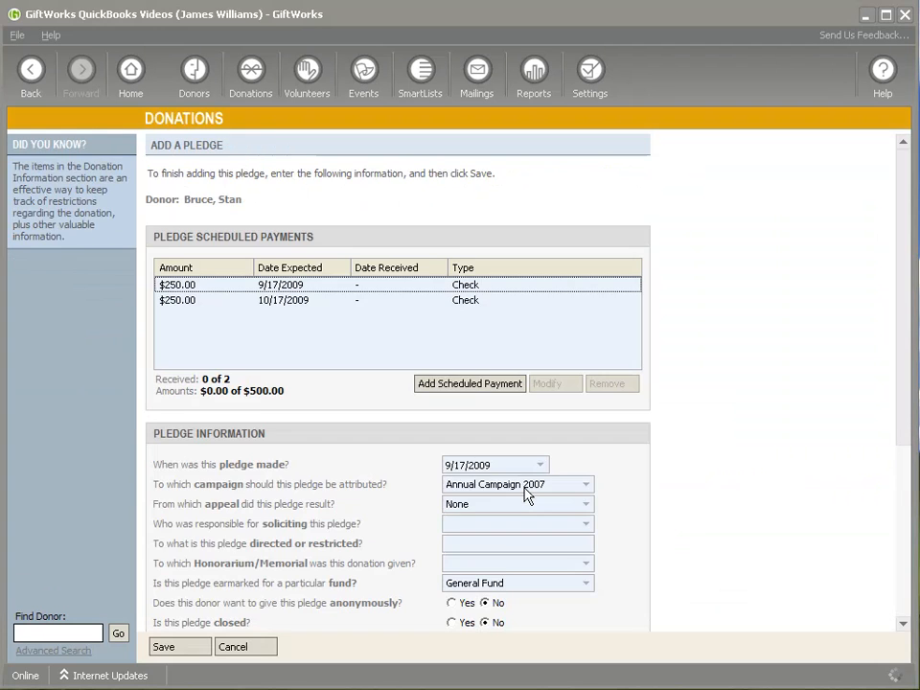
{"action": "left_click", "coordinate": [187, 646]}
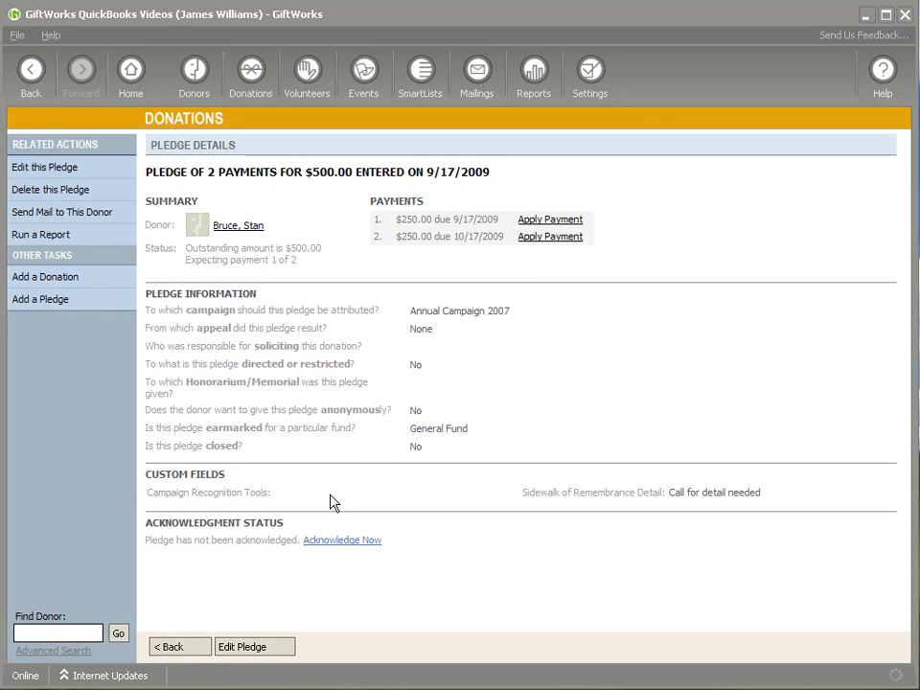
- Apply the pledge's first $250.00 payment to General Fund with Goods as payment type, leaving the description blank
{"action": "left_click", "coordinate": [539, 220]}
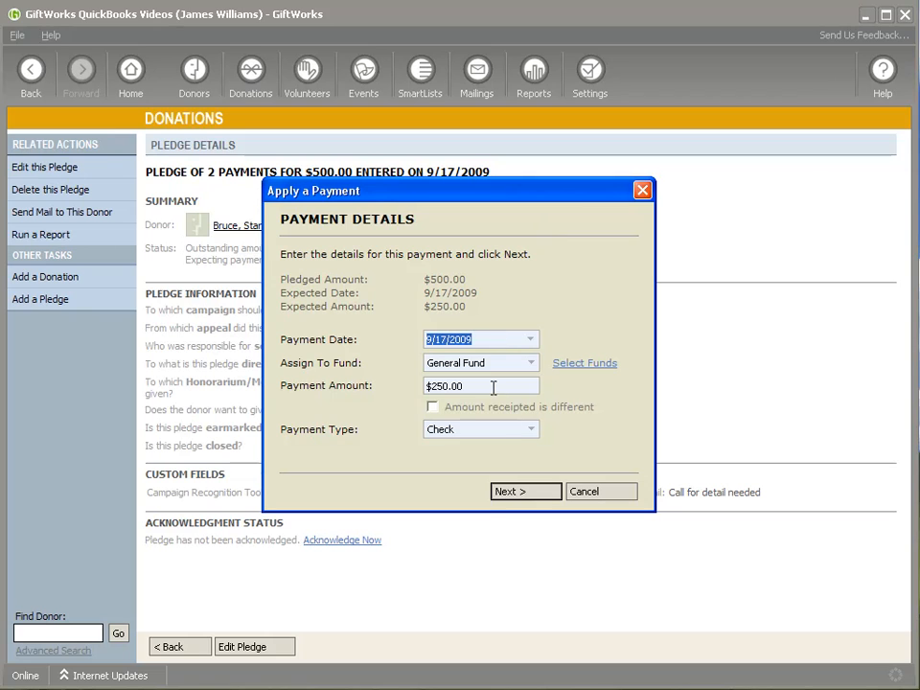
{"action": "left_click", "coordinate": [527, 431]}
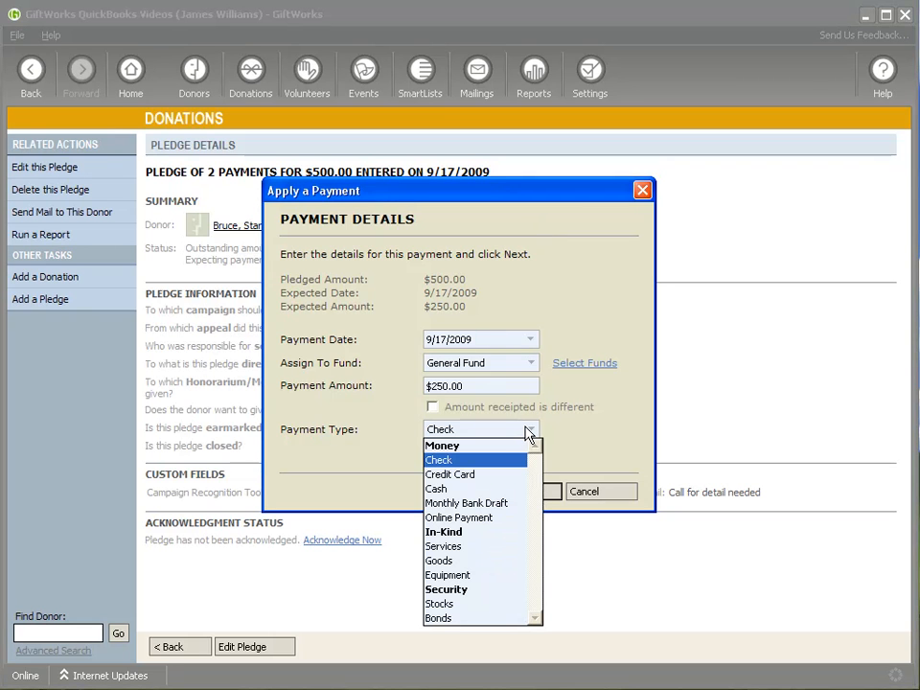
{"action": "left_click", "coordinate": [451, 564]}
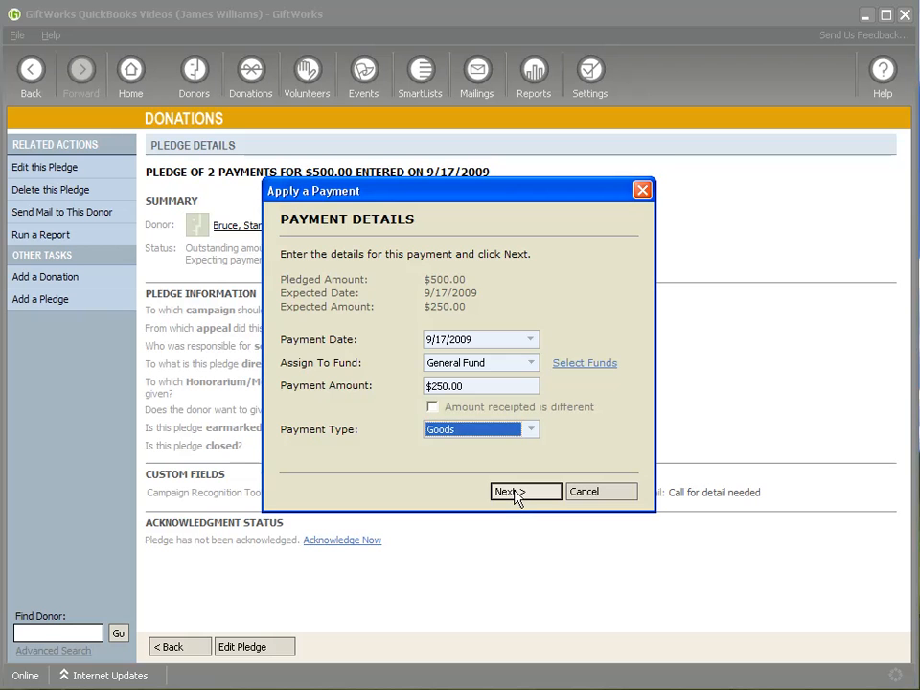
{"action": "left_click", "coordinate": [513, 491]}
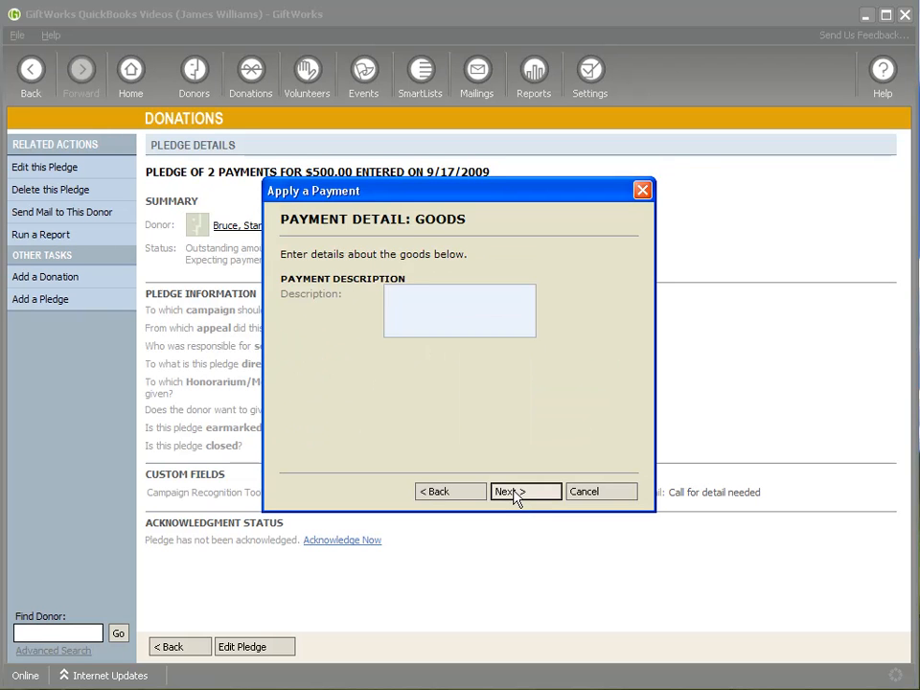
{"action": "left_click", "coordinate": [513, 492]}
{"action": "left_click", "coordinate": [513, 492]}
{"action": "left_click", "coordinate": [513, 491]}
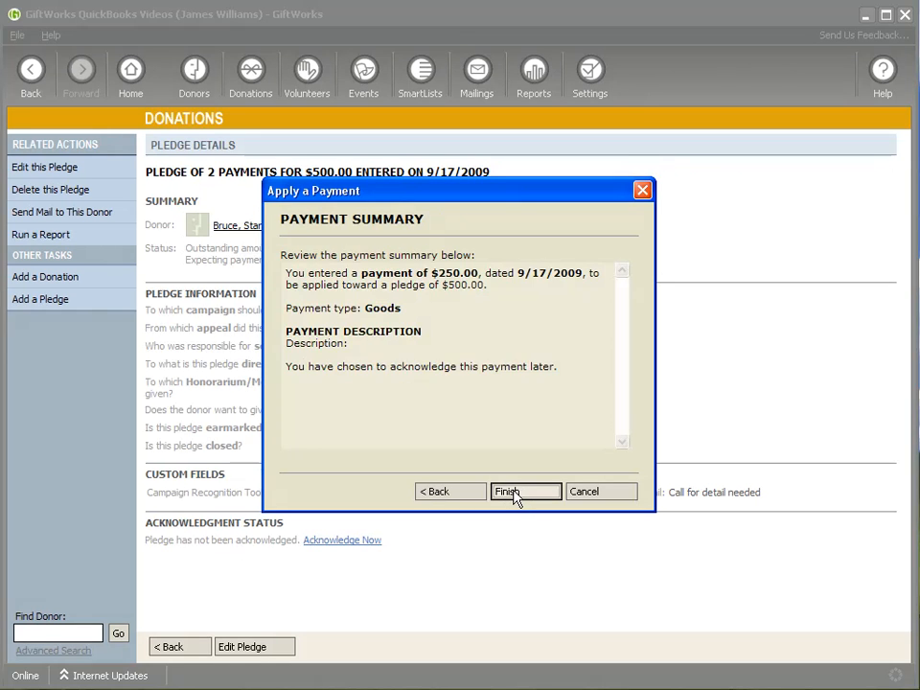
{"action": "left_click", "coordinate": [513, 492]}
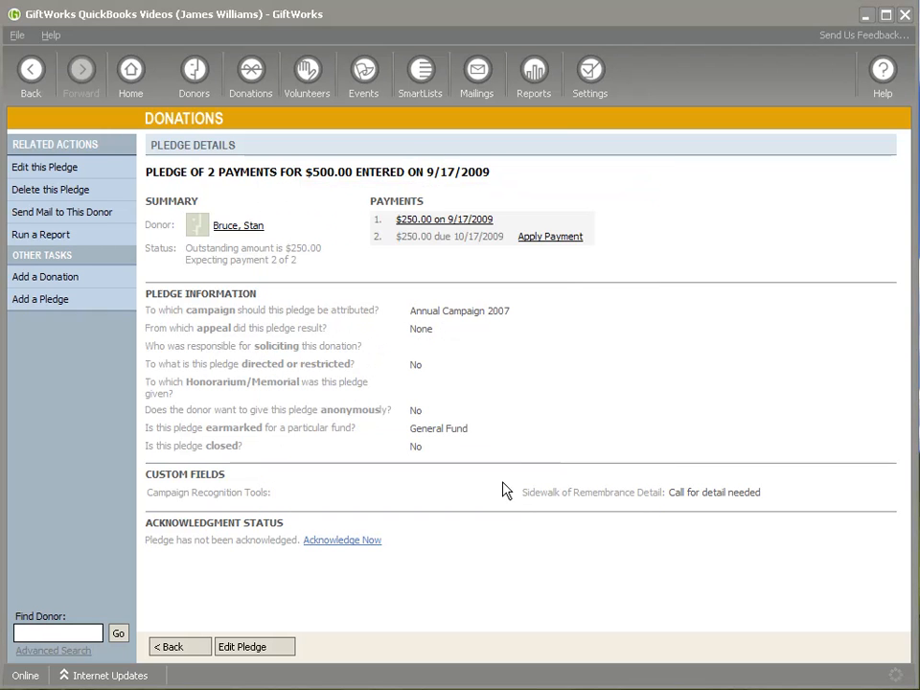
- View the accounting transactions and examine each entry's debit account, credit account, fund and class, widening the Class column
{"action": "left_click", "coordinate": [589, 92]}
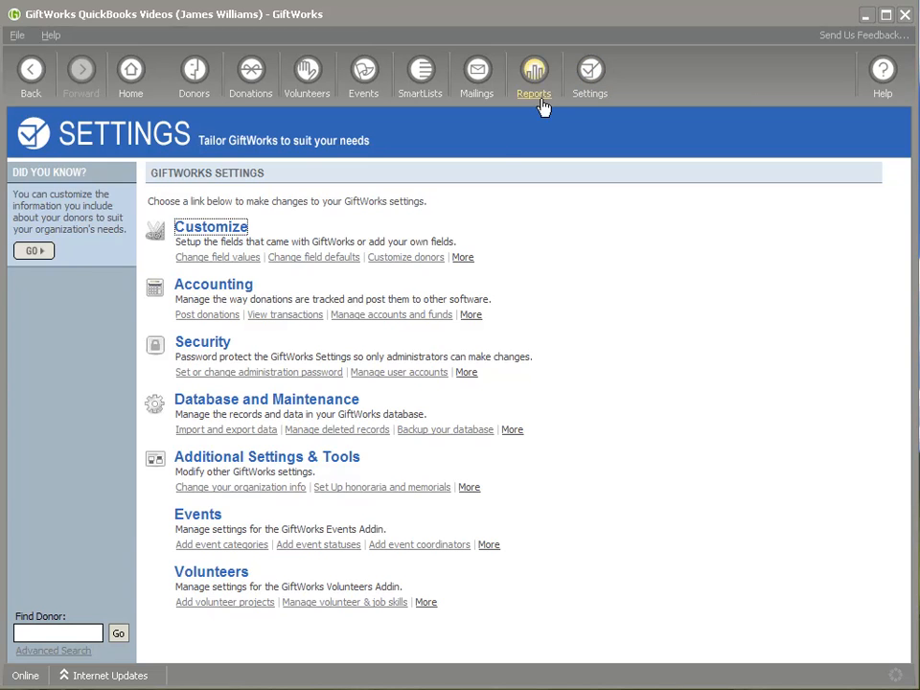
{"action": "left_click", "coordinate": [286, 317]}
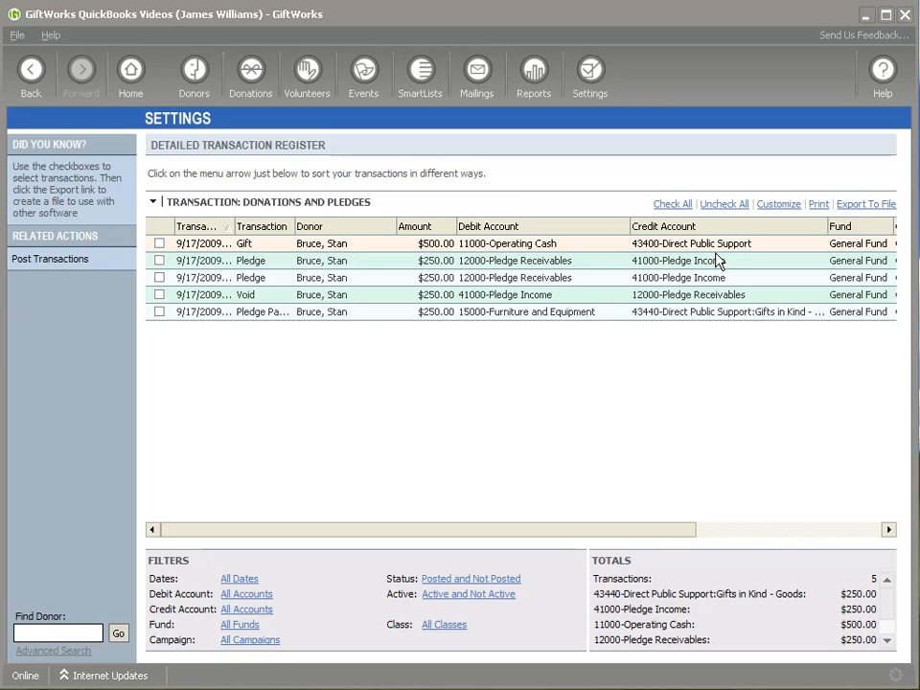
{"action": "left_click_drag", "start_coordinate": [431, 534], "coordinate": [597, 533]}
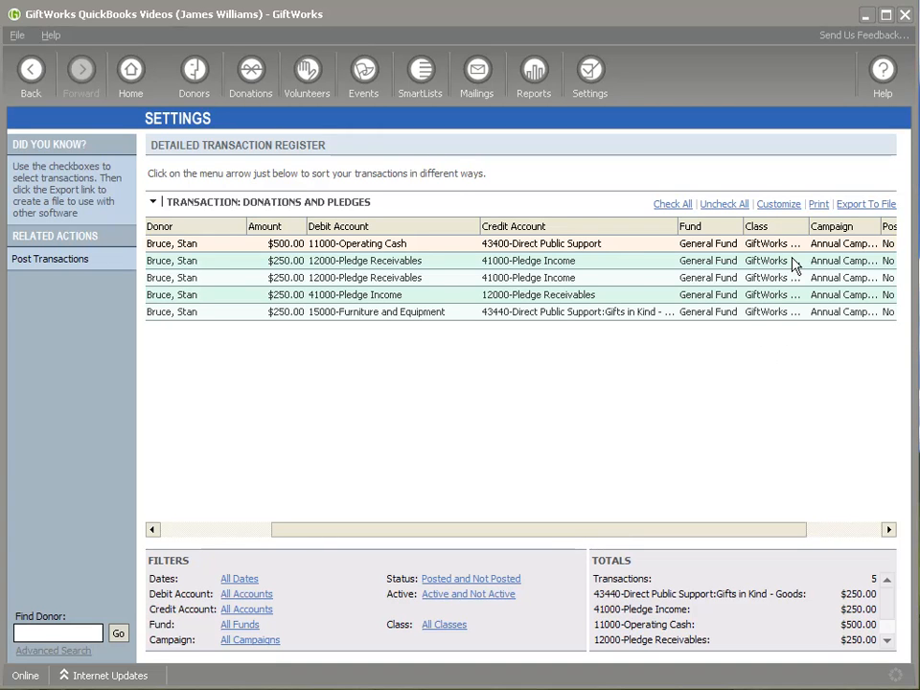
{"action": "left_click_drag", "start_coordinate": [808, 228], "coordinate": [871, 222]}
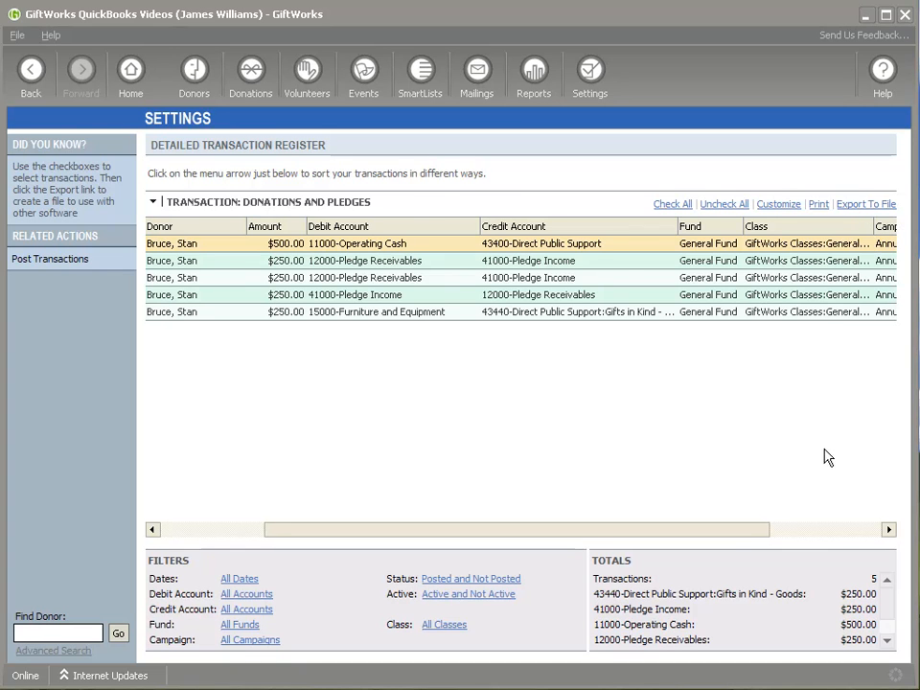
{"action": "left_click_drag", "start_coordinate": [705, 542], "coordinate": [602, 538]}
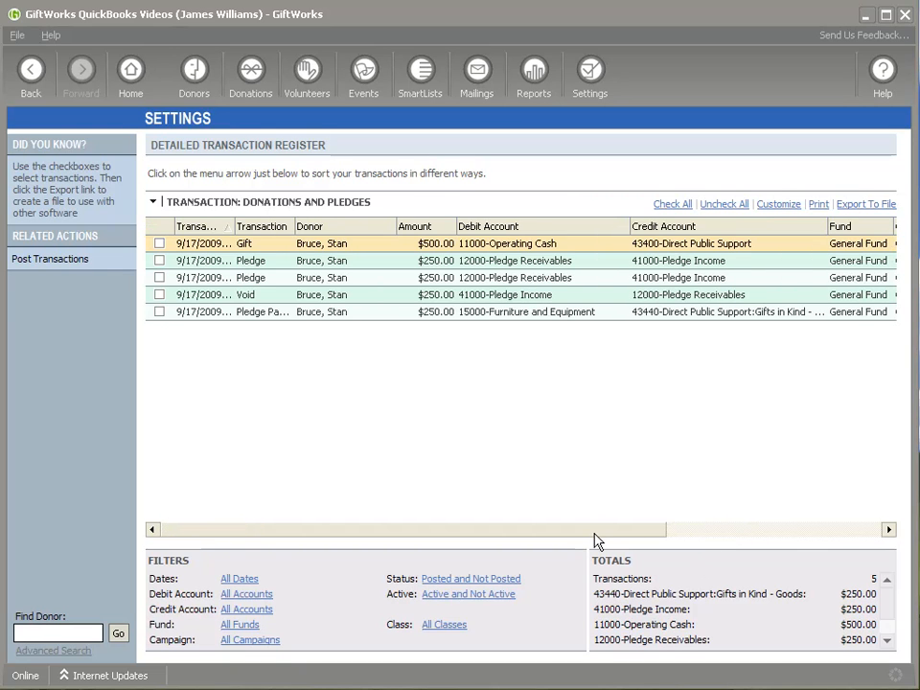